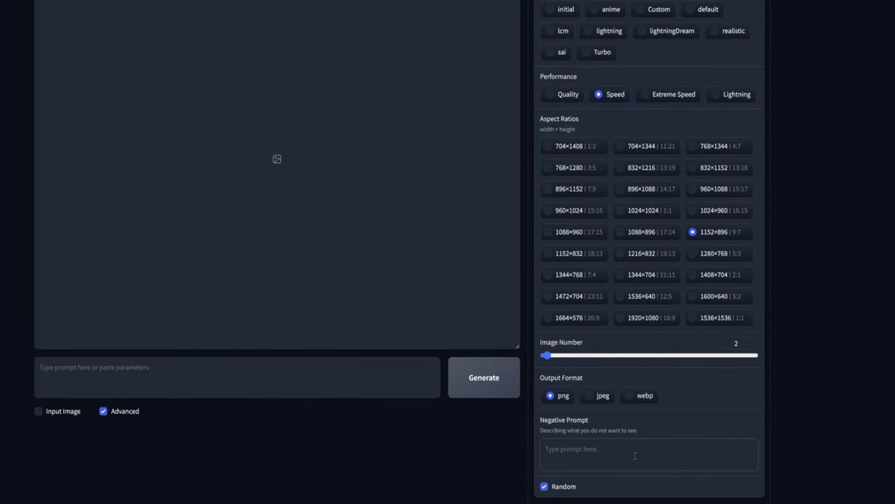
Enter a negative prompt for the image generation
{"action": "type", "text": "ds,"}
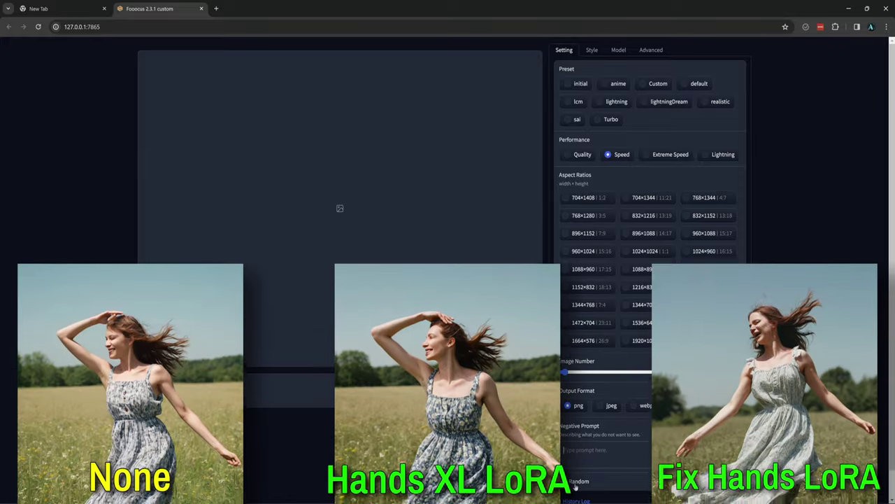
Select the Custom preset and replace the random seed with a fixed seed of 123
{"action": "scroll", "coordinate": [589, 492], "scroll_direction": "down", "scroll_amount": 1}
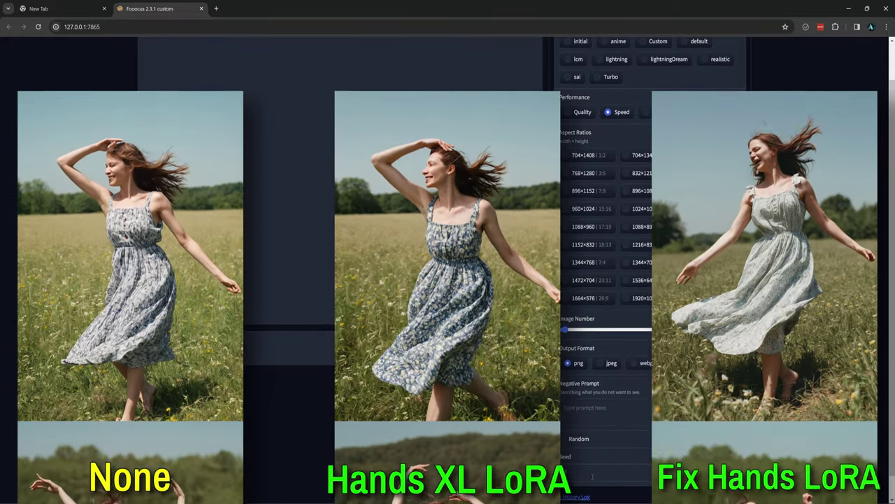
{"action": "scroll", "coordinate": [606, 279], "scroll_direction": "up", "scroll_amount": 1}
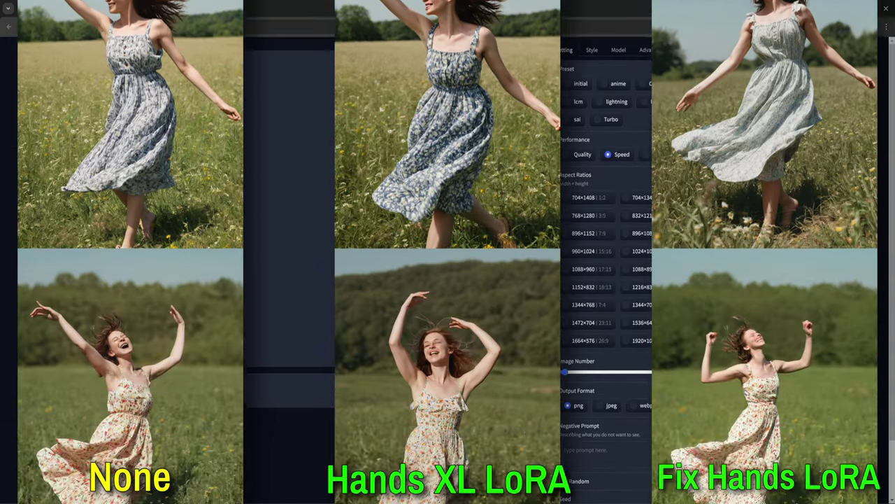
{"action": "scroll", "coordinate": [637, 376], "scroll_direction": "down", "scroll_amount": 2}
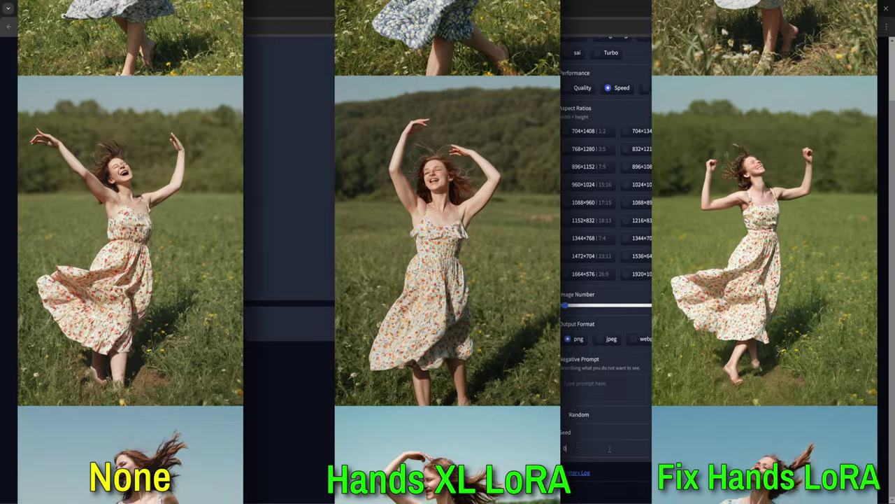
{"action": "scroll", "coordinate": [609, 426], "scroll_direction": "up", "scroll_amount": 2}
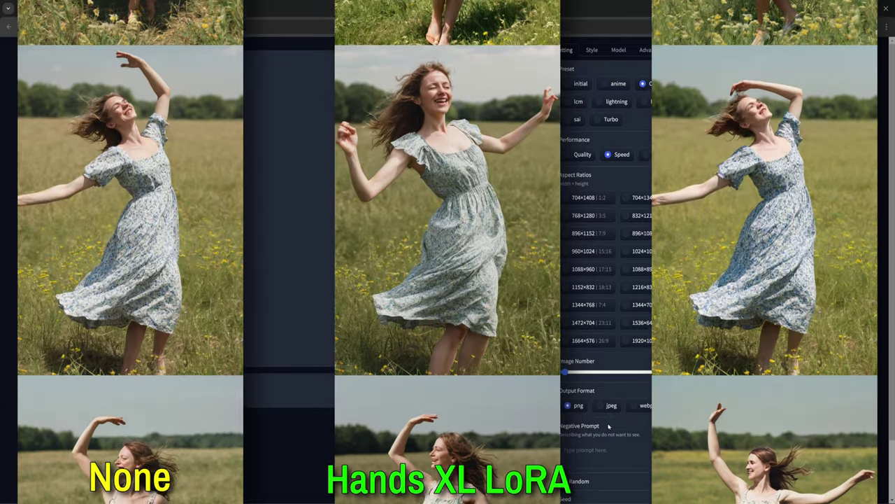
{"action": "scroll", "coordinate": [287, 366], "scroll_direction": "down", "scroll_amount": 1}
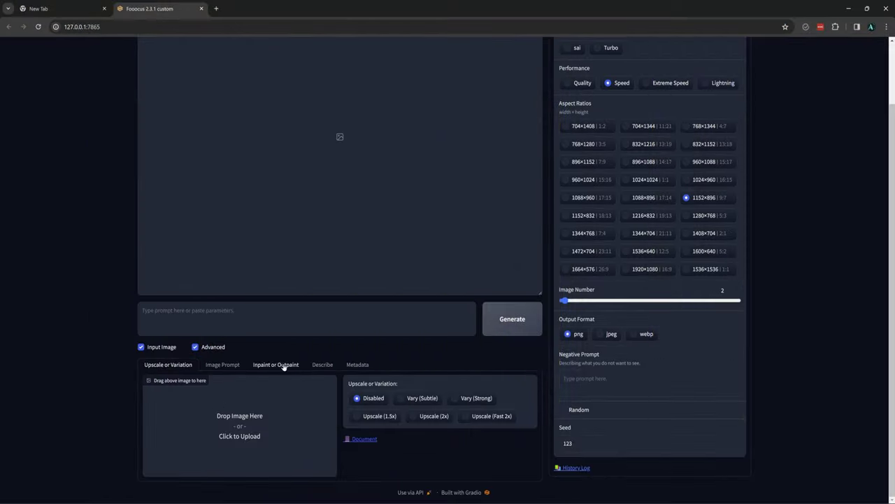
Load the photo of the woman in the floral dress for inpainting and mask the hand resting on her knee
{"action": "left_click", "coordinate": [286, 366]}
{"action": "scroll", "coordinate": [286, 366], "scroll_direction": "down", "scroll_amount": 2}
{"action": "left_click", "coordinate": [375, 328]}
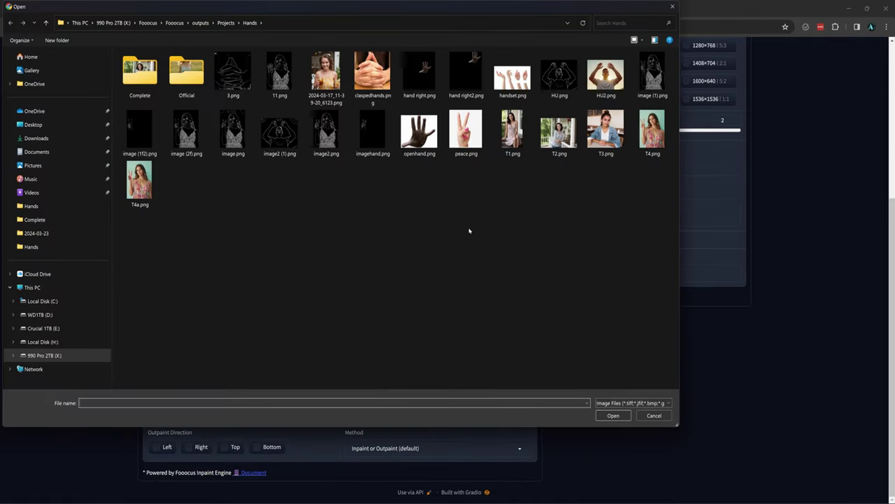
{"action": "left_click", "coordinate": [613, 415]}
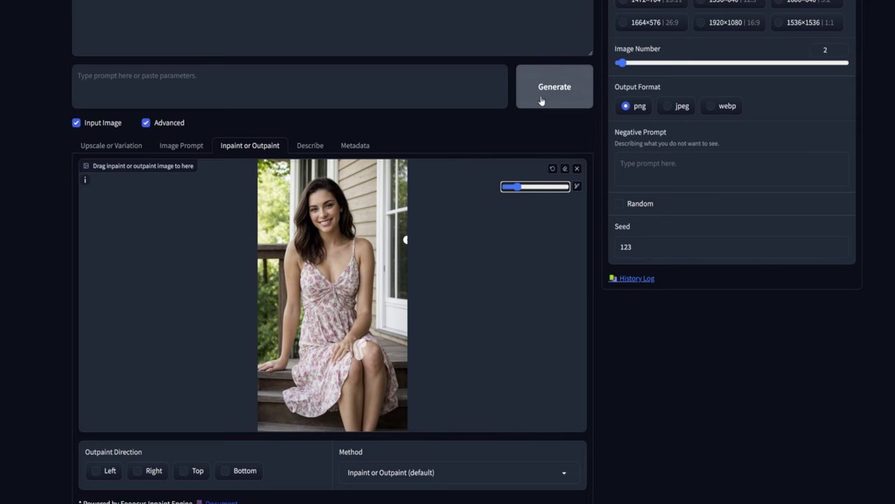
Set the image number to 4 and generate the masked hand with the default inpaint method
{"action": "left_click", "coordinate": [541, 101]}
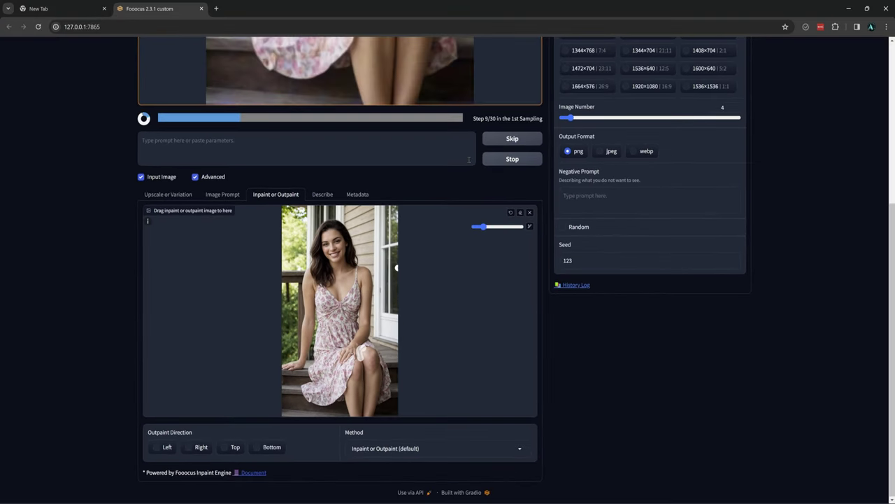
{"action": "scroll", "coordinate": [469, 160], "scroll_direction": "up", "scroll_amount": 4}
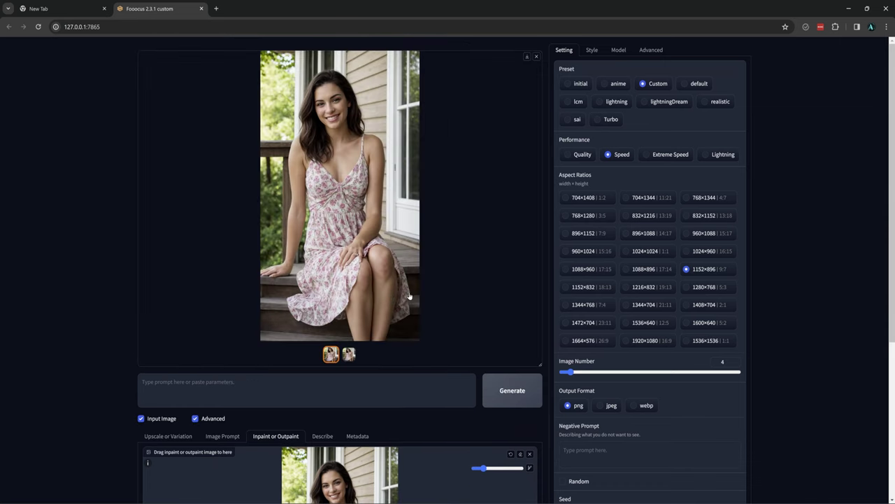
{"action": "left_click", "coordinate": [343, 210]}
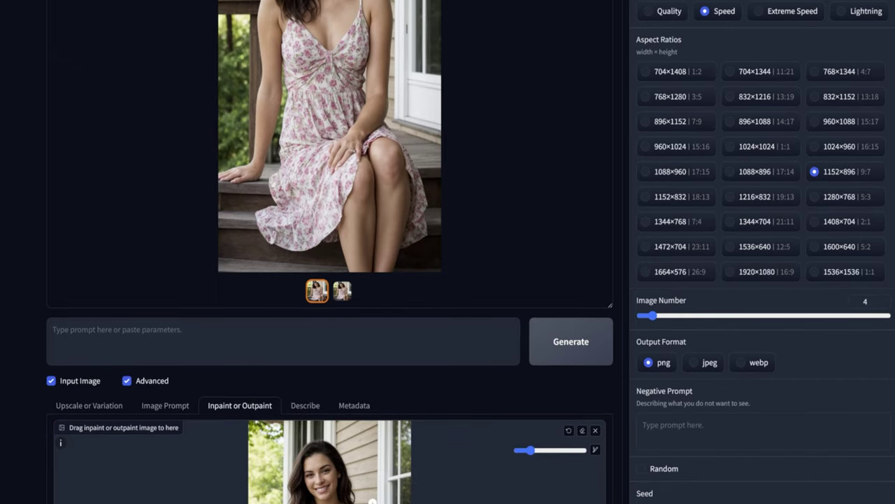
{"action": "scroll", "coordinate": [380, 393], "scroll_direction": "down", "scroll_amount": 4}
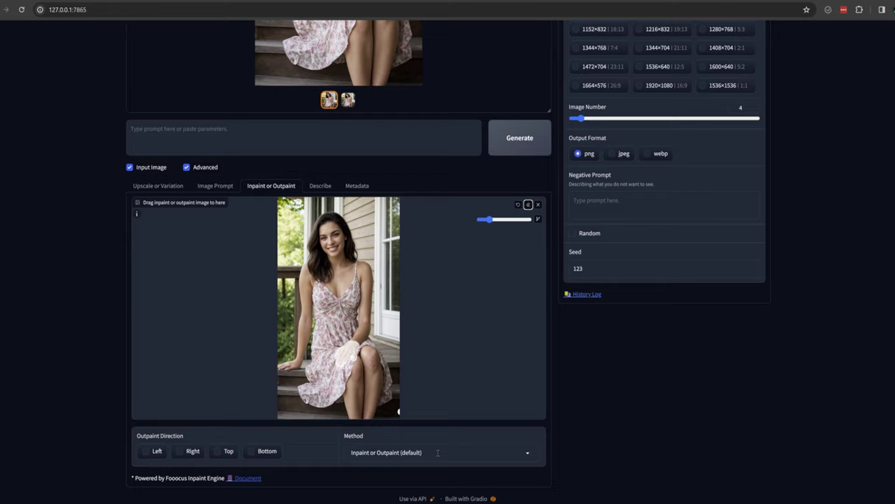
Switch the inpaint method to Improve Detail (face, hand, eyes, etc.) and generate with the additional prompt "detailed female hand"
{"action": "left_click", "coordinate": [419, 447]}
{"action": "left_click", "coordinate": [416, 418]}
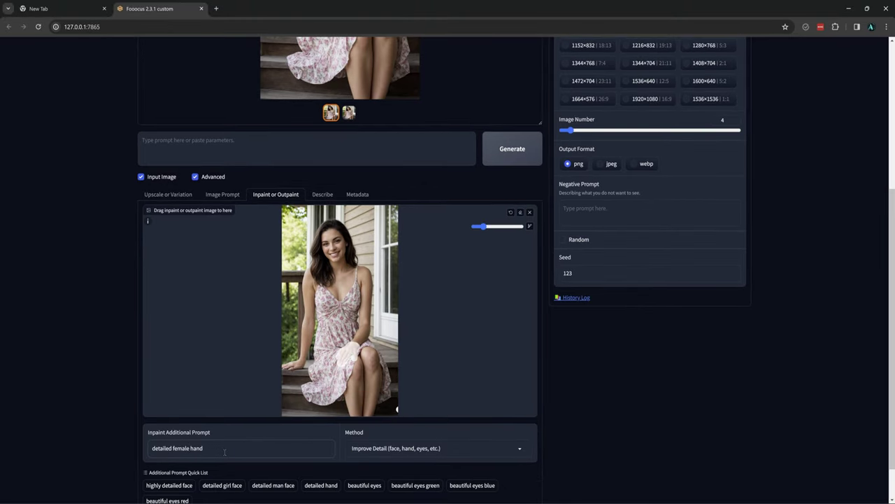
{"action": "left_click", "coordinate": [523, 156]}
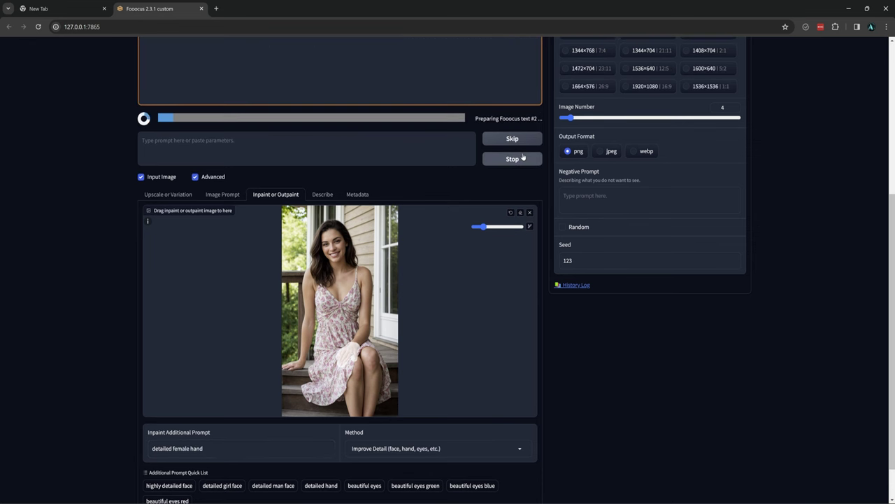
{"action": "scroll", "coordinate": [524, 157], "scroll_direction": "up", "scroll_amount": 4}
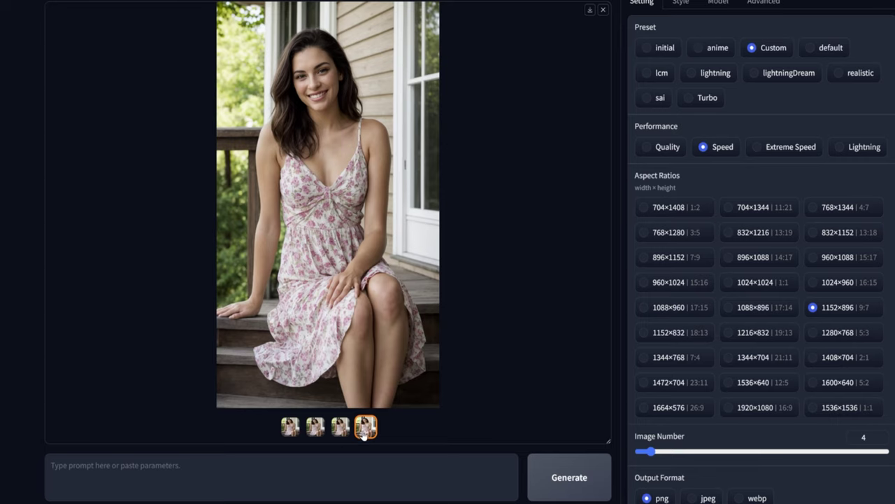
Enlarge the inpaint image and paint a mask over both of the woman's hands
{"action": "scroll", "coordinate": [366, 358], "scroll_direction": "down", "scroll_amount": 2}
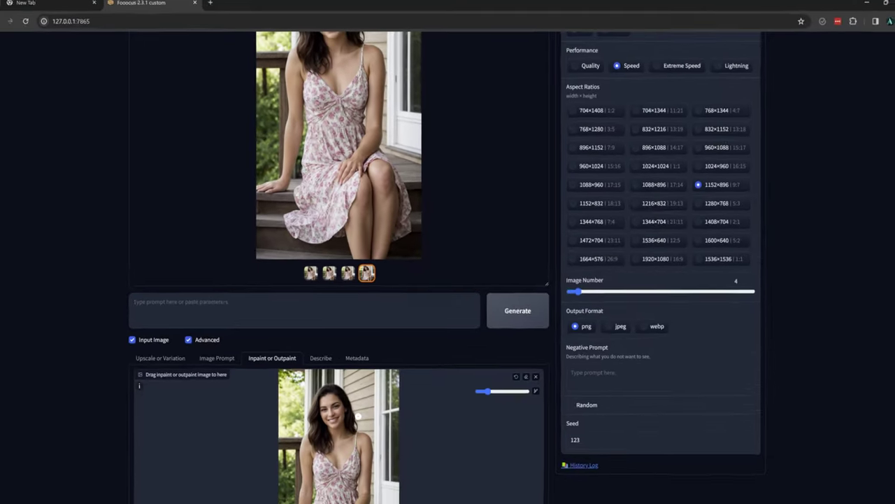
{"action": "scroll", "coordinate": [354, 500], "scroll_direction": "down", "scroll_amount": 3}
{"action": "scroll", "coordinate": [357, 280], "scroll_direction": "down", "scroll_amount": 1}
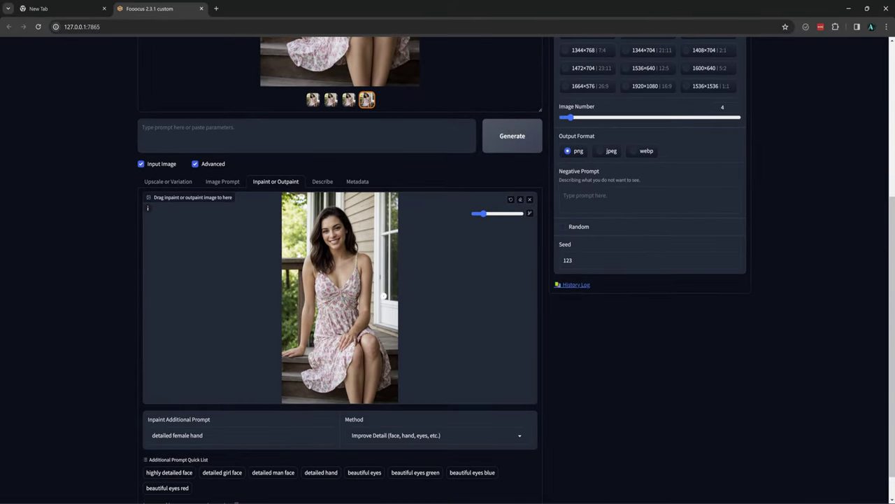
{"action": "key", "text": "s"}
{"action": "scroll", "coordinate": [319, 356], "scroll_direction": "up", "scroll_amount": 3}
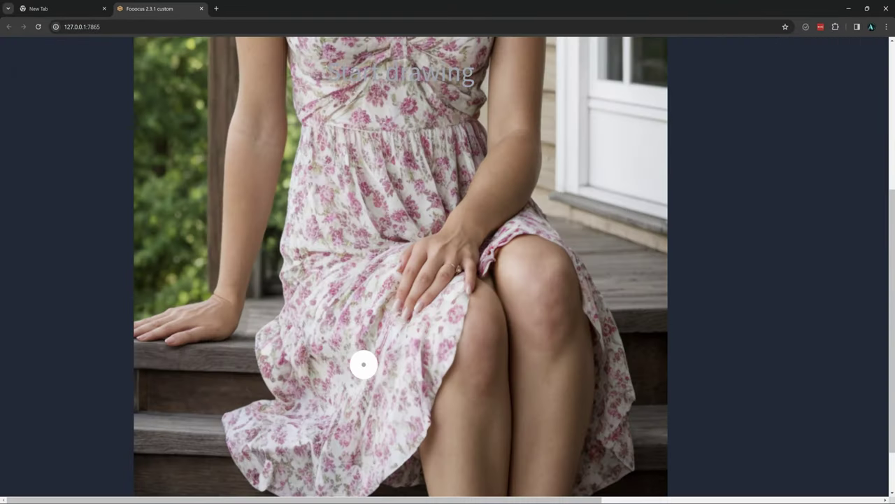
{"action": "mouse_move", "coordinate": [457, 263]}
{"action": "left_mouse_down"}
{"action": "mouse_move", "coordinate": [466, 287]}
{"action": "mouse_move", "coordinate": [410, 308]}
{"action": "mouse_move", "coordinate": [404, 262]}
{"action": "left_mouse_up"}
{"action": "mouse_move", "coordinate": [222, 305]}
{"action": "left_mouse_down"}
{"action": "mouse_move", "coordinate": [144, 327]}
{"action": "mouse_move", "coordinate": [210, 332]}
{"action": "mouse_move", "coordinate": [231, 301]}
{"action": "left_mouse_up"}
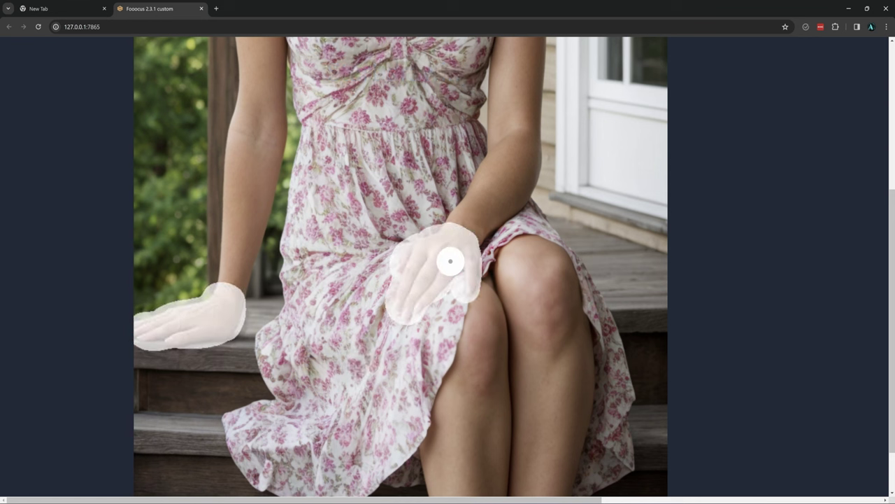
{"action": "key", "text": "s"}
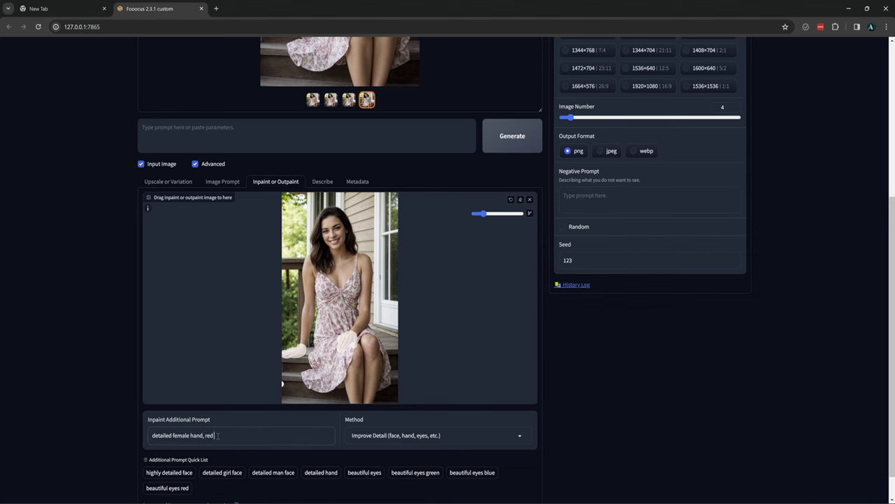
Generate images with the additional prompt "detailed female hand, red nail polish" and inspect the third result
{"action": "left_click", "coordinate": [513, 141]}
{"action": "scroll", "coordinate": [524, 208], "scroll_direction": "up", "scroll_amount": 5}
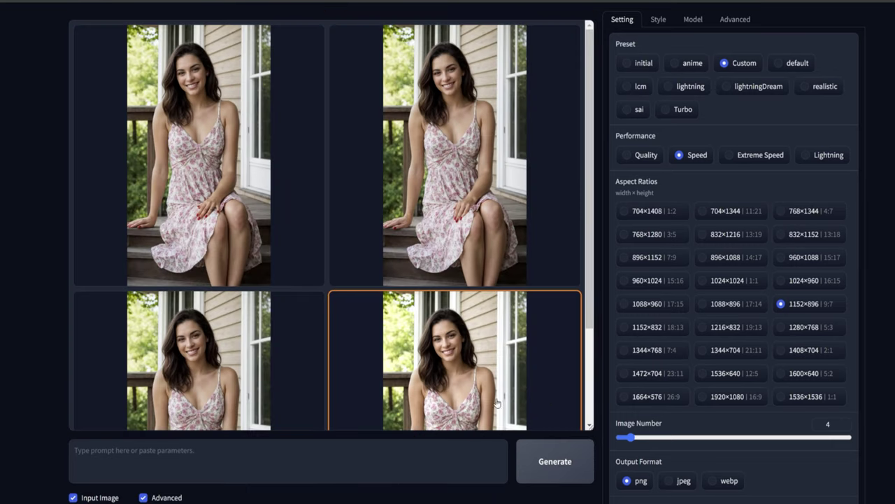
{"action": "left_click", "coordinate": [485, 253]}
{"action": "left_click", "coordinate": [367, 416]}
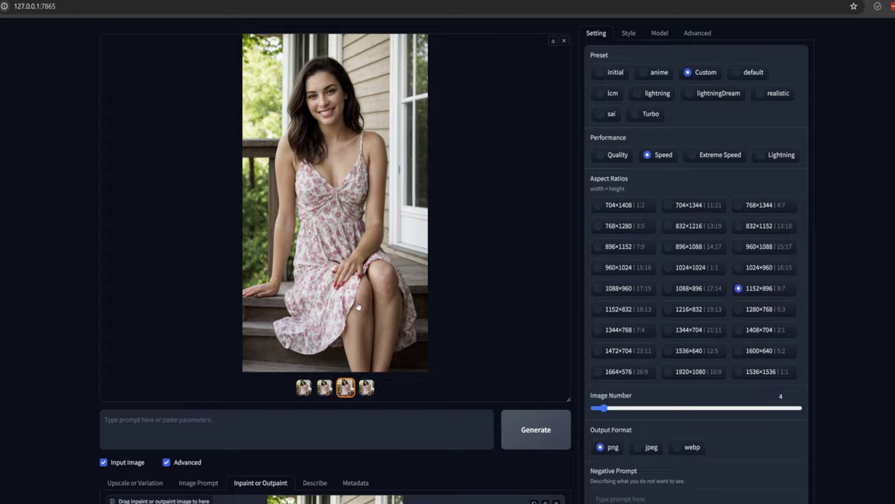
{"action": "left_click", "coordinate": [338, 313]}
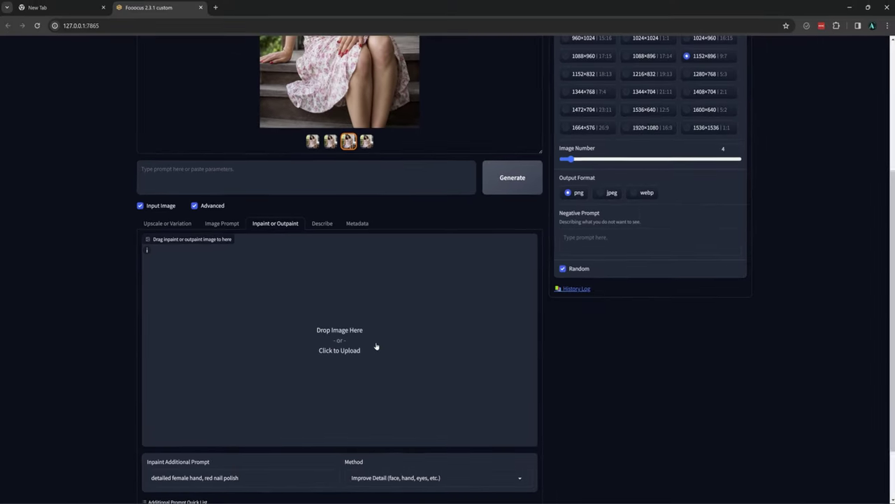
Load T2.png as the inpaint image and mask the woman's upper hand and forearm
{"action": "left_click", "coordinate": [376, 347]}
{"action": "left_click", "coordinate": [559, 131]}
{"action": "left_click", "coordinate": [613, 414]}
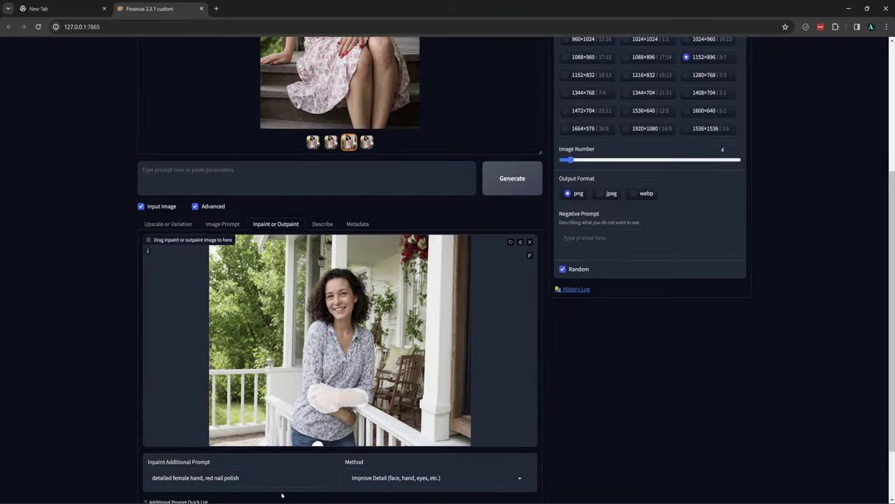
Generate images with the additional prompt "detailed female hand, small, thin" and view the third result
{"action": "scroll", "coordinate": [291, 478], "scroll_direction": "down", "scroll_amount": 1}
{"action": "left_click", "coordinate": [293, 478]}
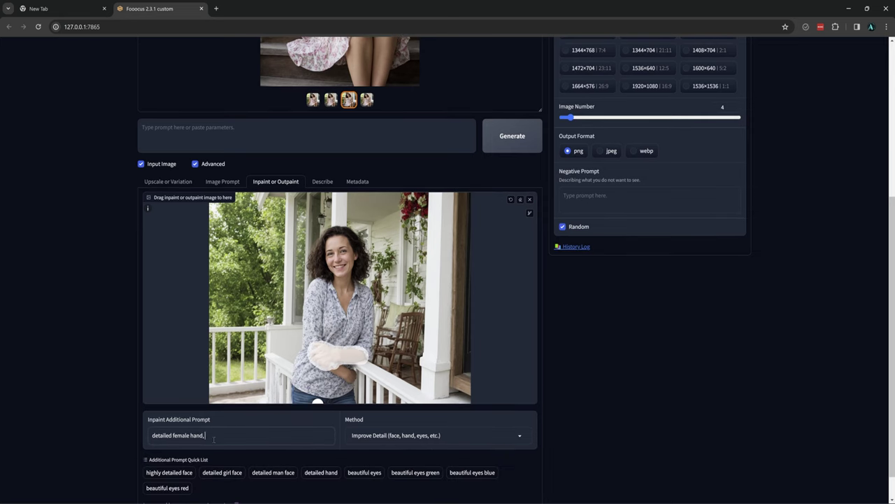
{"action": "left_click", "coordinate": [512, 136]}
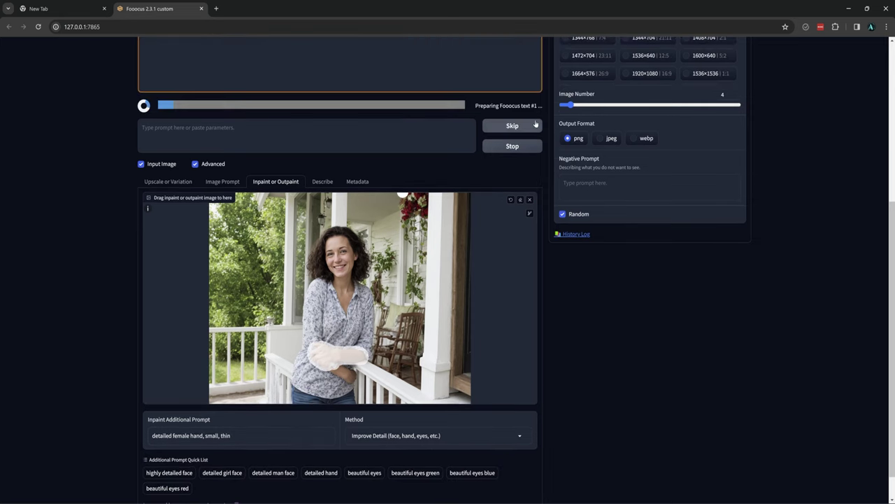
{"action": "scroll", "coordinate": [574, 231], "scroll_direction": "up", "scroll_amount": 4}
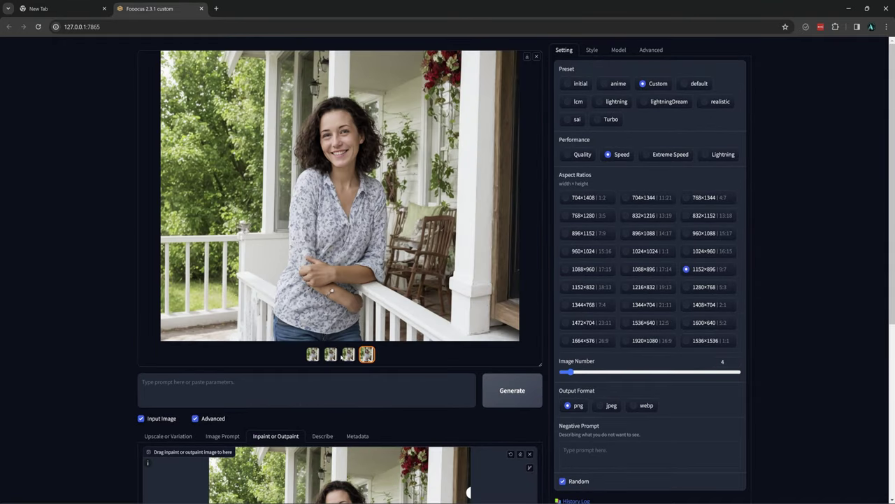
{"action": "left_click", "coordinate": [348, 354]}
Change the additional prompt to "detailed female hand holding other arm, small, thin" and repaint the mask over the upper hand and forearm
{"action": "scroll", "coordinate": [364, 329], "scroll_direction": "down", "scroll_amount": 3}
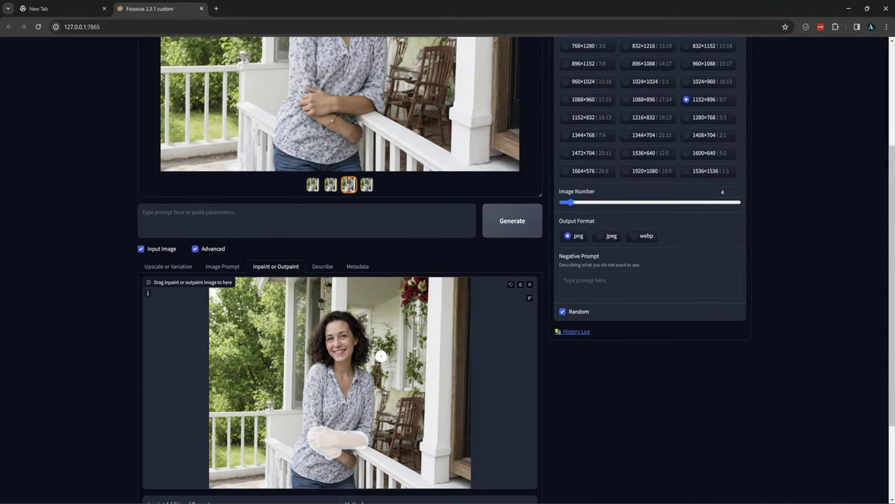
{"action": "scroll", "coordinate": [403, 364], "scroll_direction": "down", "scroll_amount": 2}
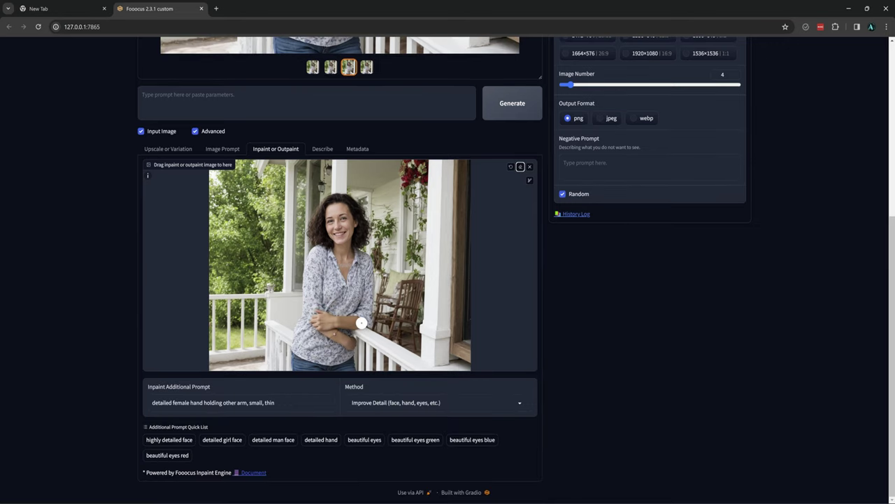
{"action": "left_click", "coordinate": [529, 180]}
{"action": "scroll", "coordinate": [372, 341], "scroll_direction": "down", "scroll_amount": 3}
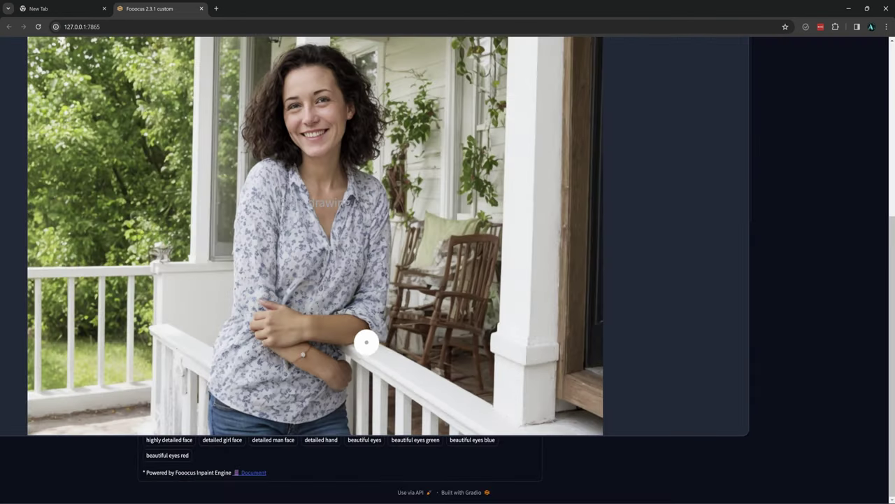
{"action": "mouse_move", "coordinate": [270, 338]}
{"action": "left_mouse_down"}
{"action": "mouse_move", "coordinate": [259, 329]}
{"action": "mouse_move", "coordinate": [310, 315]}
{"action": "mouse_move", "coordinate": [317, 333]}
{"action": "mouse_move", "coordinate": [286, 343]}
{"action": "left_mouse_up"}
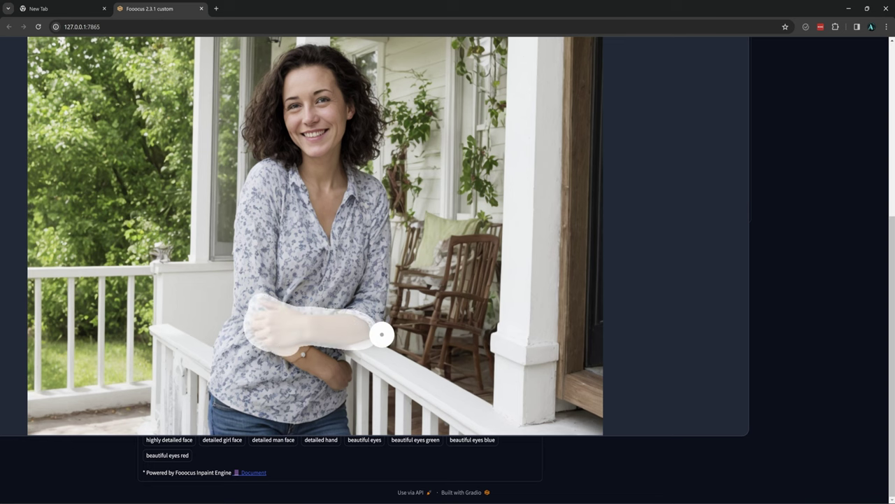
{"action": "key", "text": "r"}
Generate new images for the remasked hand and forearm, and view a result enlarged
{"action": "scroll", "coordinate": [413, 343], "scroll_direction": "up", "scroll_amount": 4}
{"action": "scroll", "coordinate": [456, 367], "scroll_direction": "up", "scroll_amount": 2}
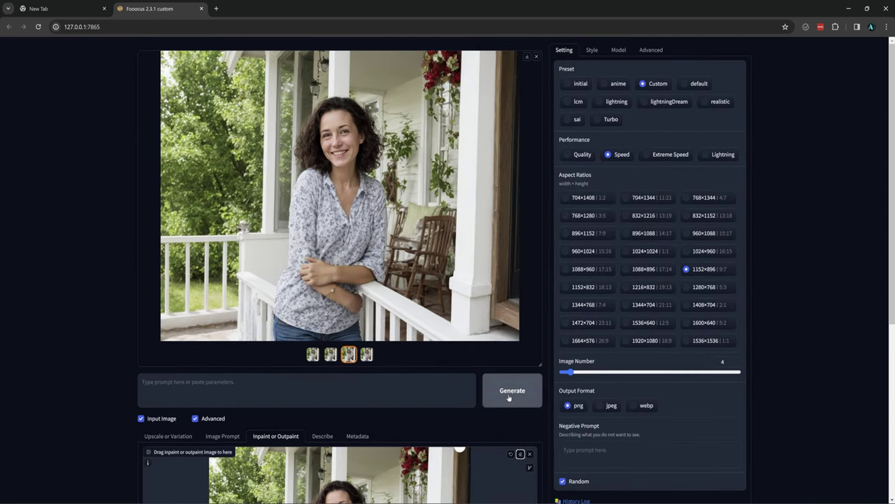
{"action": "left_click", "coordinate": [510, 395]}
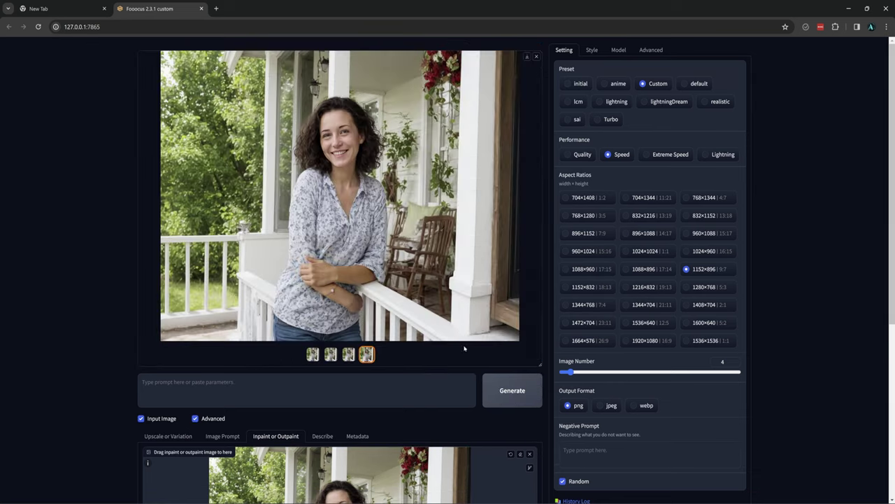
{"action": "left_click", "coordinate": [418, 288]}
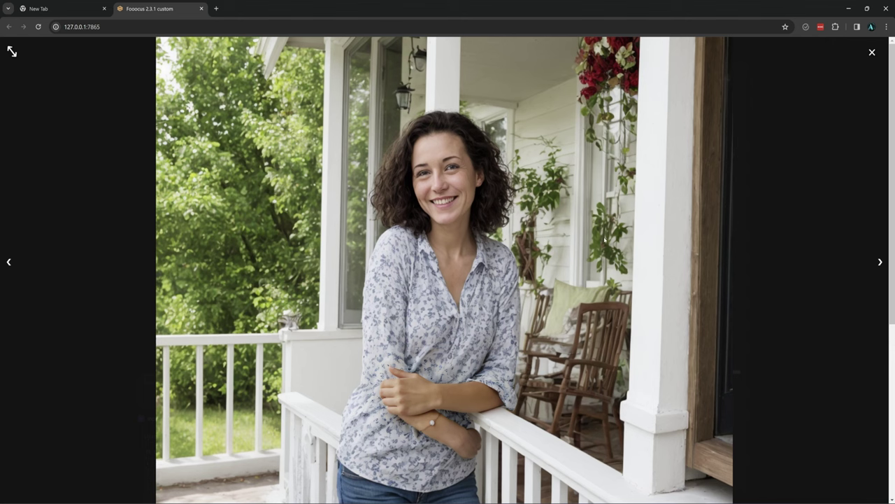
{"action": "left_click", "coordinate": [873, 53]}
{"action": "scroll", "coordinate": [434, 163], "scroll_direction": "down", "scroll_amount": 2}
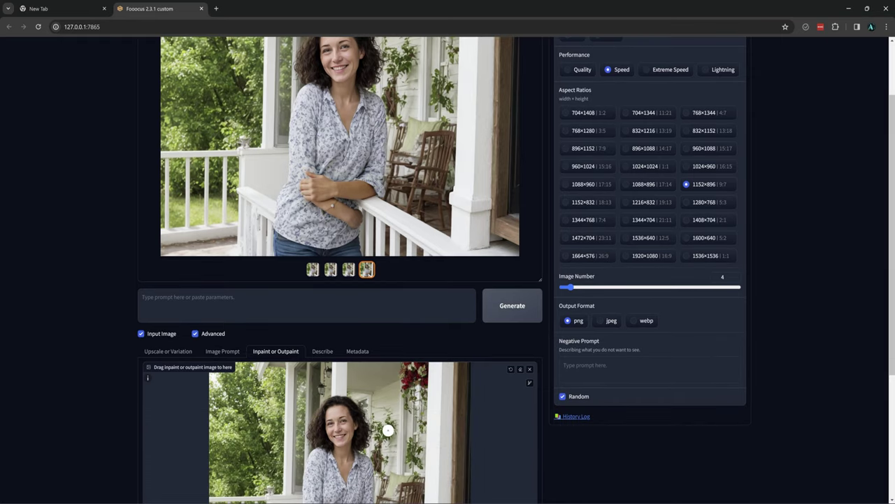
Set the Inpaint Respective Field to 0.16 and generate new images for the masked hand and forearm
{"action": "scroll", "coordinate": [446, 403], "scroll_direction": "up", "scroll_amount": 1}
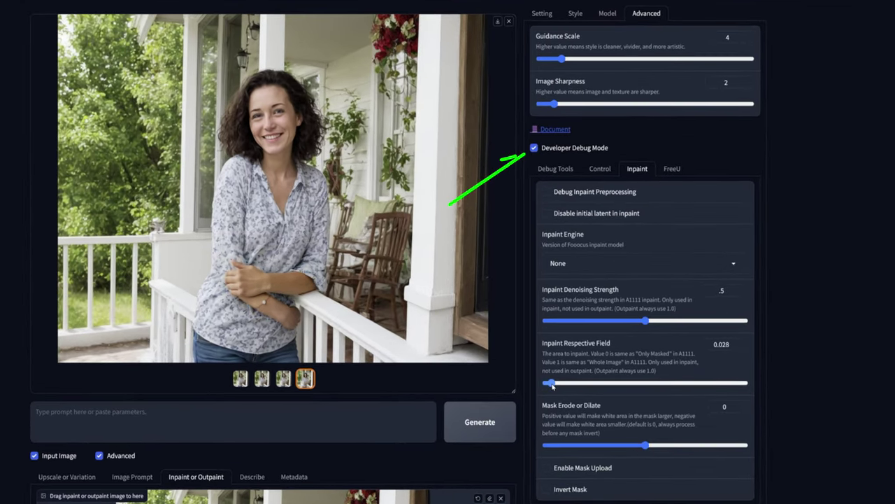
{"action": "left_click_drag", "start_coordinate": [553, 383], "coordinate": [578, 383]}
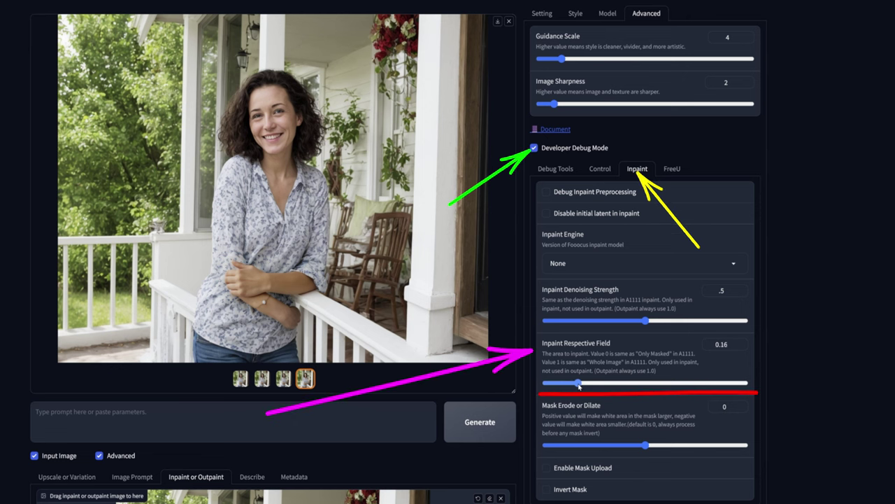
{"action": "left_click", "coordinate": [470, 423]}
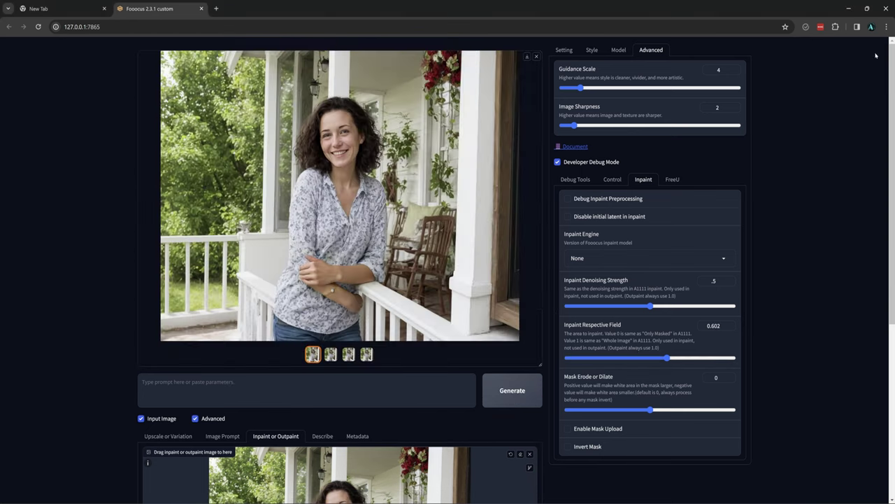
Switch the inpaint method to Inpaint or Outpaint (default) and generate new images of the masked hand and forearm
{"action": "scroll", "coordinate": [607, 220], "scroll_direction": "down", "scroll_amount": 2}
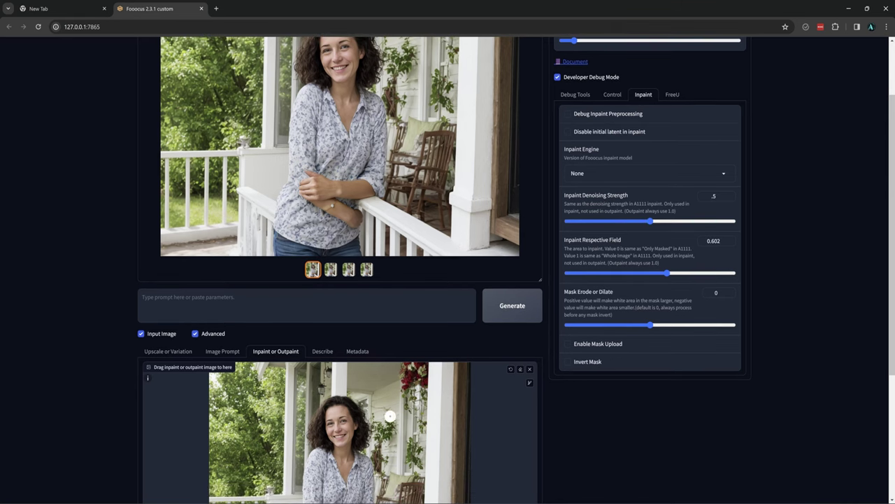
{"action": "scroll", "coordinate": [342, 398], "scroll_direction": "down", "scroll_amount": 2}
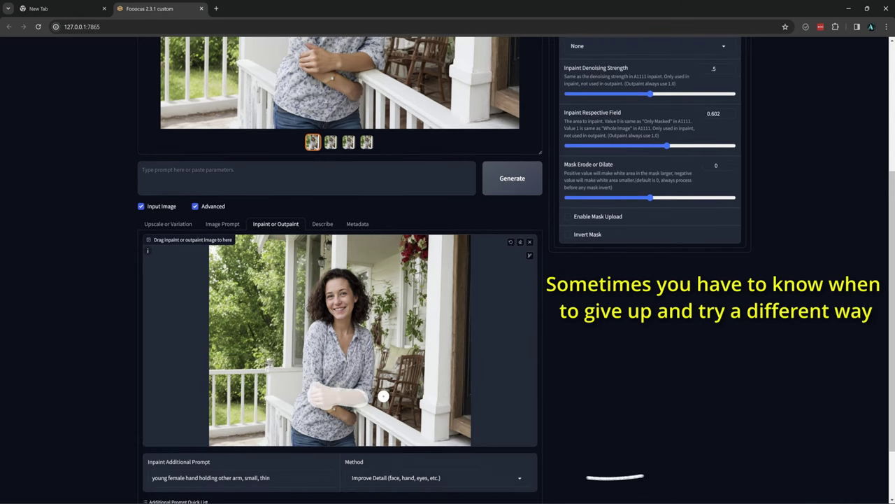
{"action": "left_click", "coordinate": [434, 477]}
{"action": "left_click", "coordinate": [392, 428]}
{"action": "scroll", "coordinate": [522, 351], "scroll_direction": "up", "scroll_amount": 3}
{"action": "left_click", "coordinate": [523, 350]}
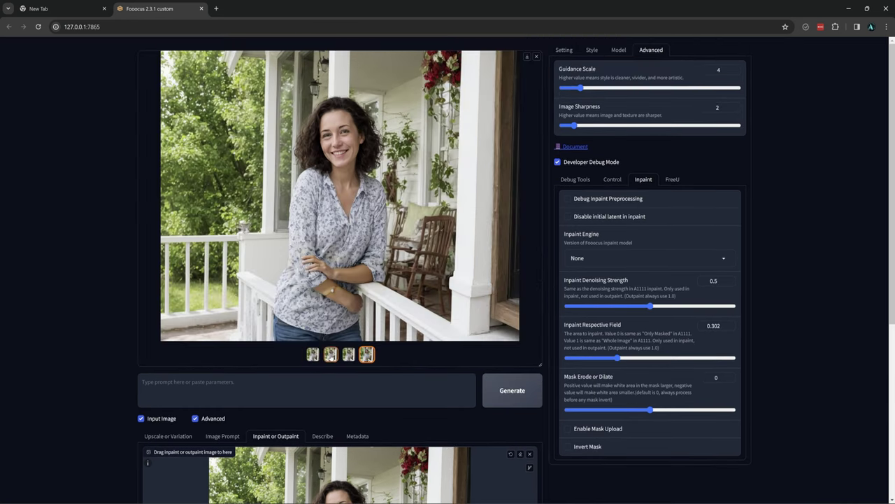
Clear the mask from the inpaint image and view the woman's hands enlarged
{"action": "scroll", "coordinate": [339, 350], "scroll_direction": "down", "scroll_amount": 3}
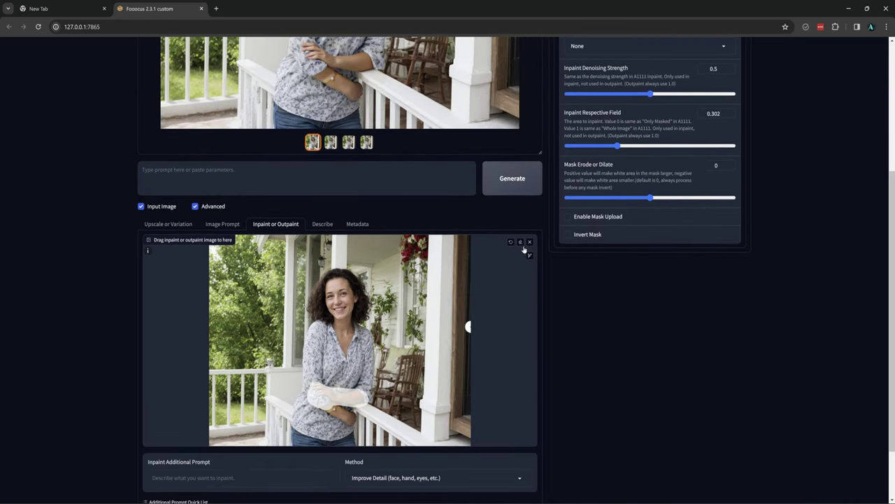
{"action": "left_click", "coordinate": [521, 243]}
{"action": "key", "text": "s"}
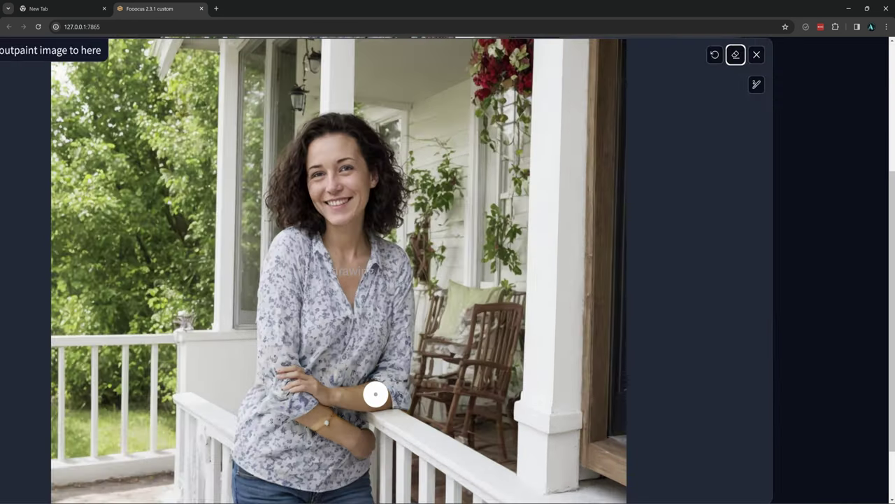
{"action": "key", "text": "s"}
Replace the inpaint image with T3.png and mask the table area along the outer edge of the woman's upper hand
{"action": "left_click", "coordinate": [530, 201]}
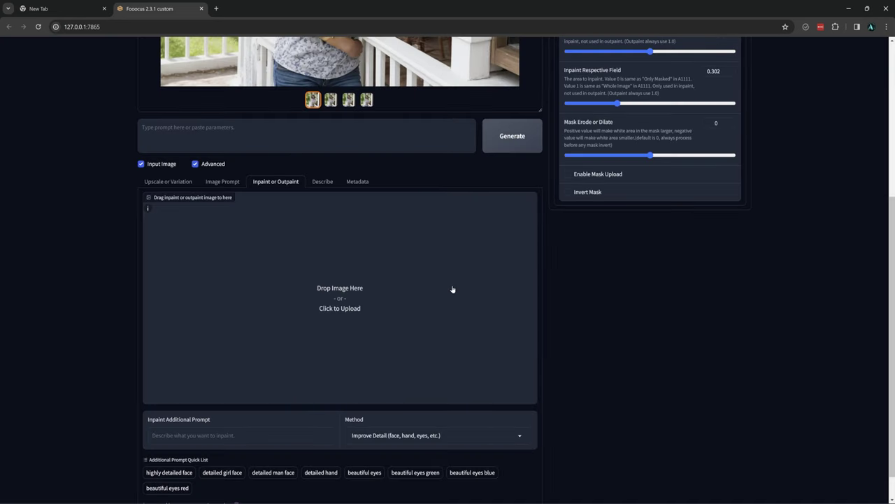
{"action": "left_click", "coordinate": [360, 299]}
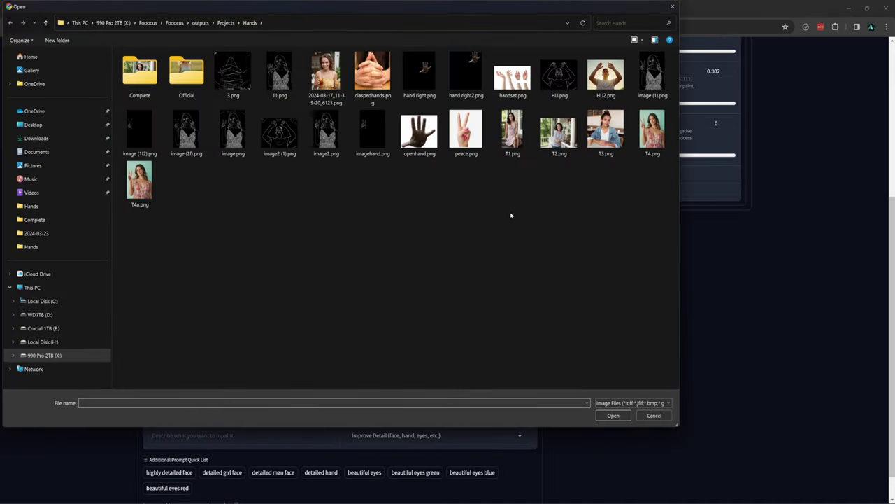
{"action": "left_click", "coordinate": [605, 132]}
{"action": "left_click", "coordinate": [611, 416]}
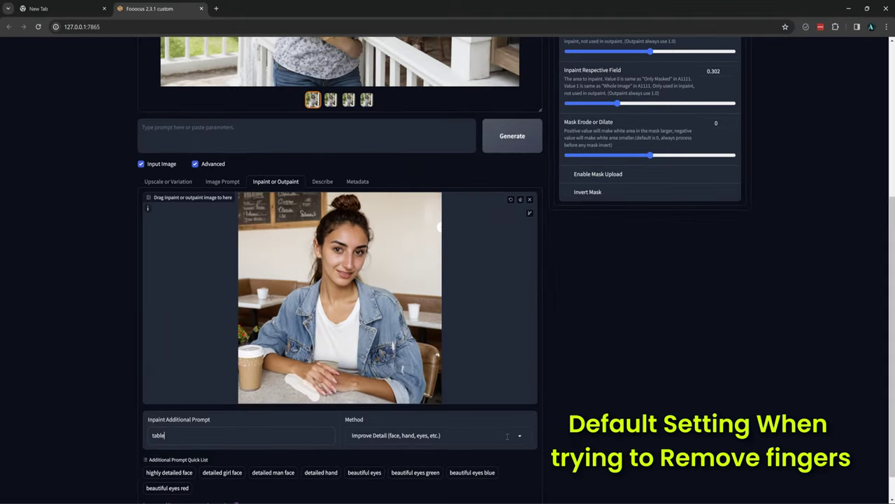
Generate images with the Inpaint or Outpaint (default) method and the prompt "table", and view the third result
{"action": "left_click", "coordinate": [448, 433]}
{"action": "left_click", "coordinate": [434, 386]}
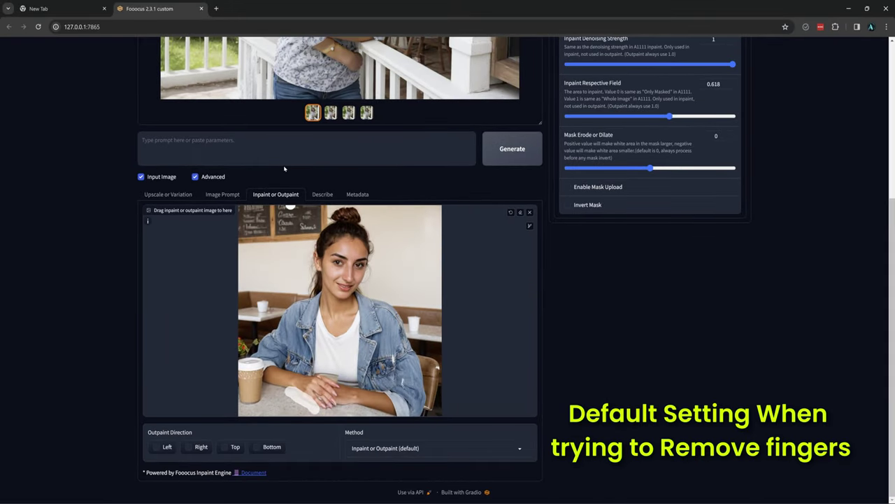
{"action": "left_click", "coordinate": [284, 160]}
{"action": "type", "text": "table"}
{"action": "left_click", "coordinate": [513, 149]}
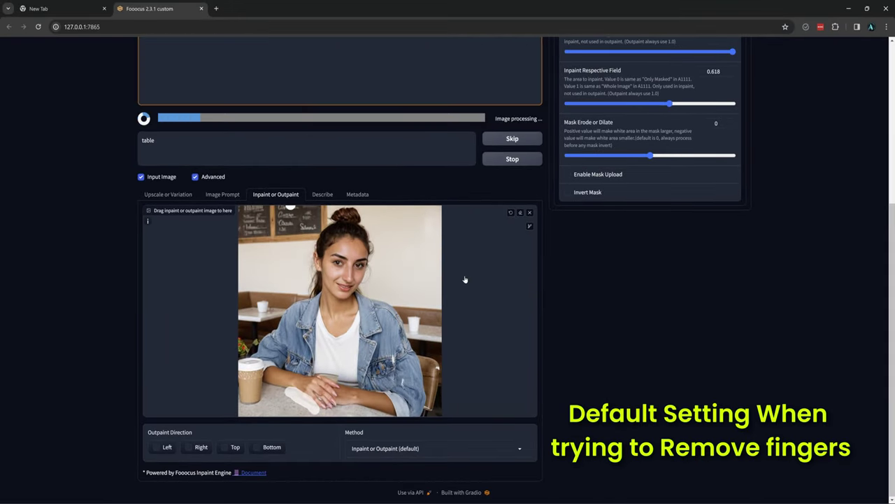
{"action": "scroll", "coordinate": [478, 288], "scroll_direction": "up", "scroll_amount": 3}
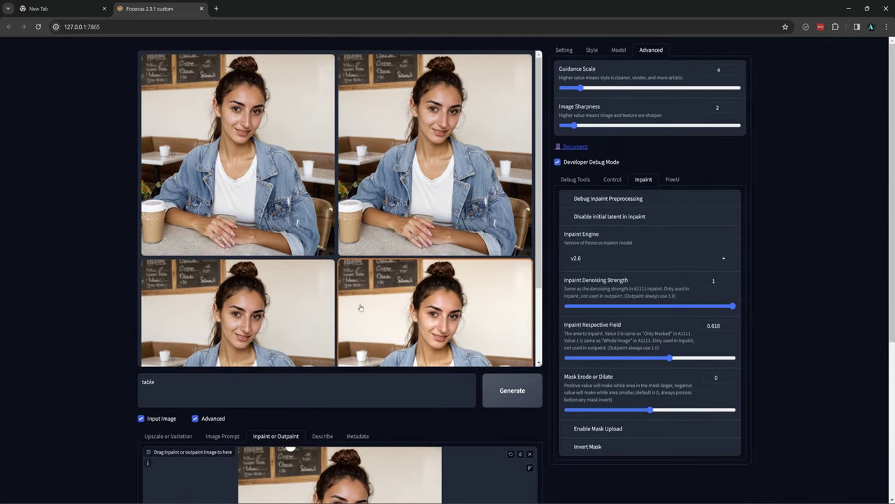
{"action": "scroll", "coordinate": [448, 280], "scroll_direction": "down", "scroll_amount": 3}
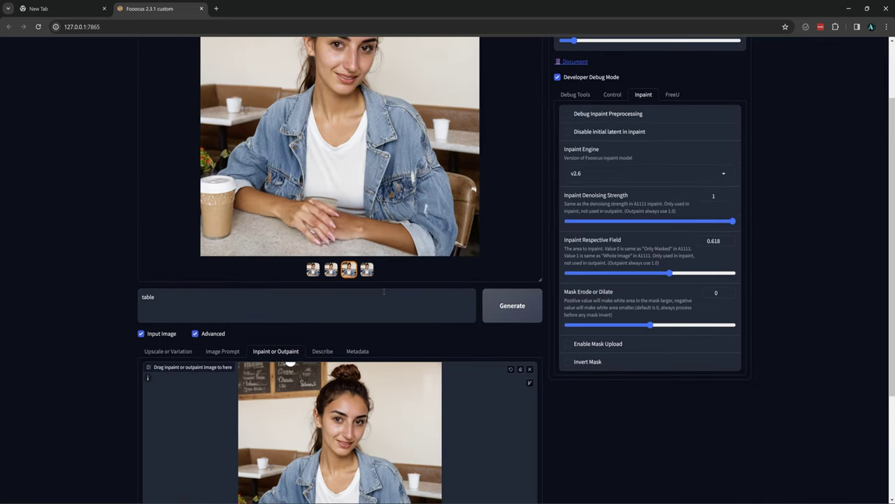
Load the third result as the inpaint image and mask the area between the upper hand and the white T-shirt
{"action": "left_click_drag", "start_coordinate": [393, 441], "coordinate": [408, 435]}
{"action": "scroll", "coordinate": [412, 435], "scroll_direction": "down", "scroll_amount": 3}
{"action": "scroll", "coordinate": [340, 381], "scroll_direction": "up", "scroll_amount": 9}
{"action": "mouse_move", "coordinate": [340, 385]}
{"action": "left_mouse_down"}
{"action": "mouse_move", "coordinate": [250, 340]}
{"action": "mouse_move", "coordinate": [337, 356]}
{"action": "mouse_move", "coordinate": [329, 368]}
{"action": "mouse_move", "coordinate": [264, 349]}
{"action": "mouse_move", "coordinate": [308, 351]}
{"action": "left_mouse_up"}
{"action": "key", "text": "r"}
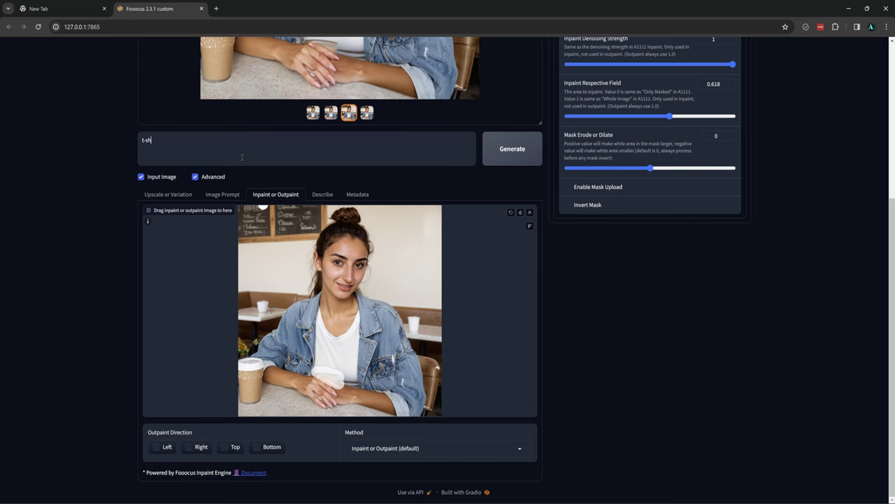
Generate images with the prompt "t-shirt" and view the fourth result enlarged
{"action": "left_click", "coordinate": [501, 148]}
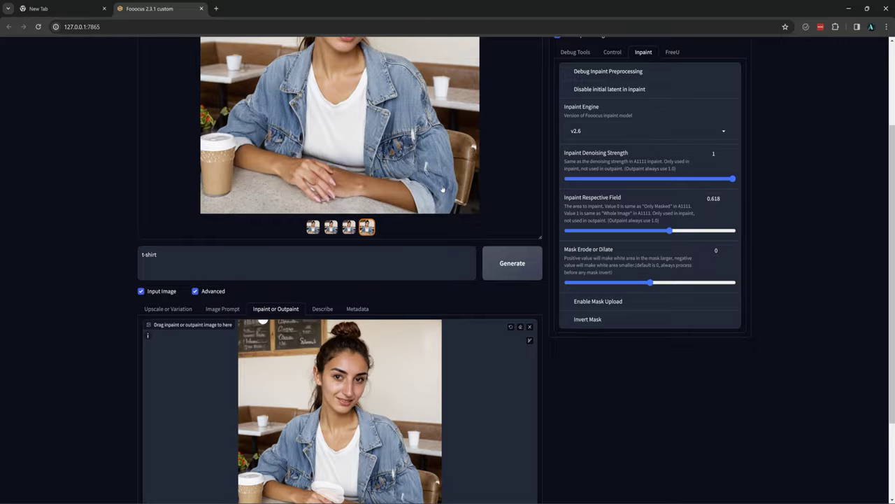
{"action": "left_click", "coordinate": [442, 189]}
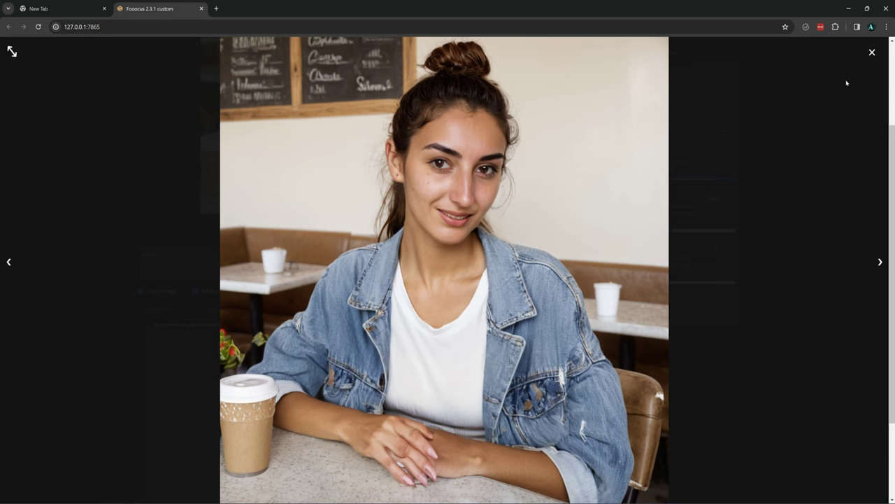
{"action": "left_click", "coordinate": [872, 52]}
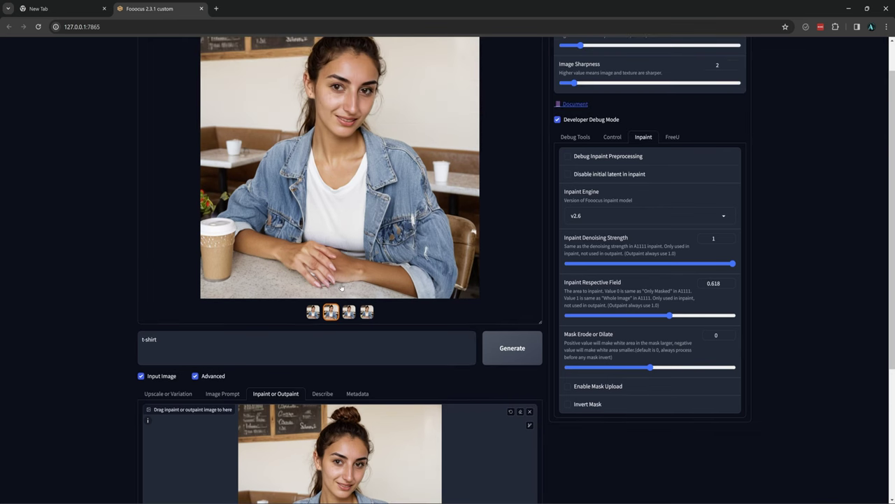
Load the second result as the inpaint image and mask the woman's entire upper hand
{"action": "scroll", "coordinate": [343, 286], "scroll_direction": "down", "scroll_amount": 1}
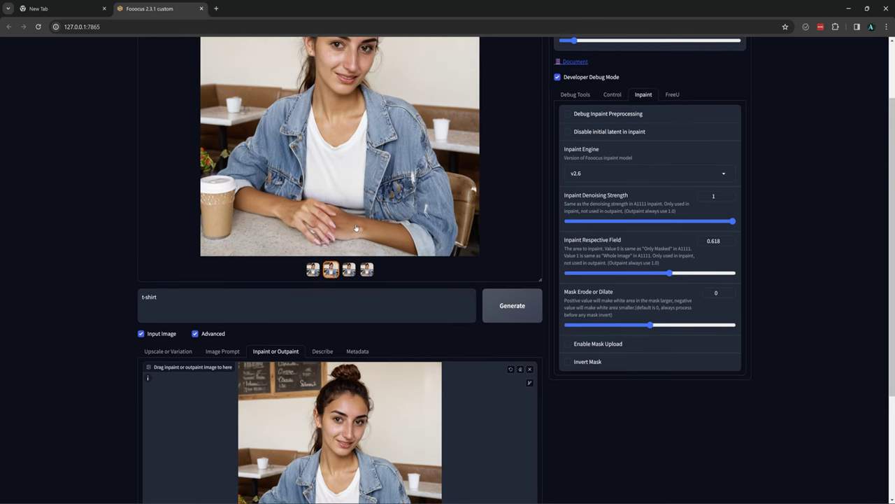
{"action": "scroll", "coordinate": [356, 228], "scroll_direction": "down", "scroll_amount": 2}
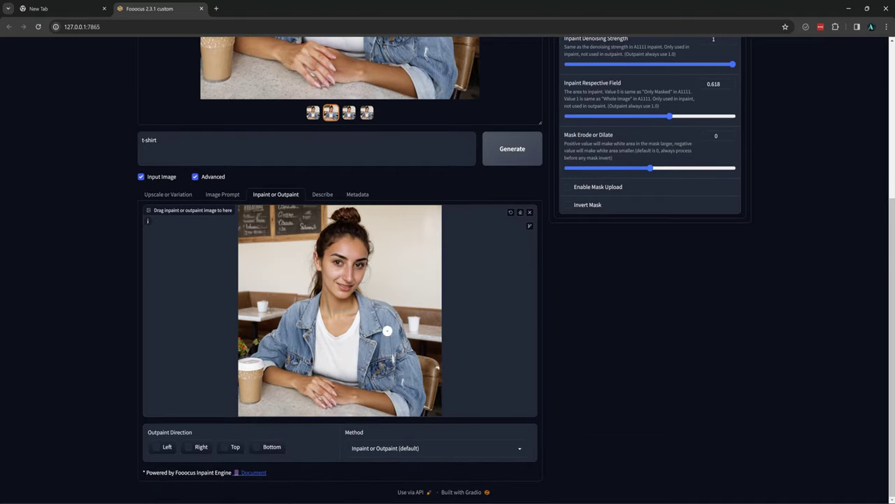
{"action": "key", "text": "s"}
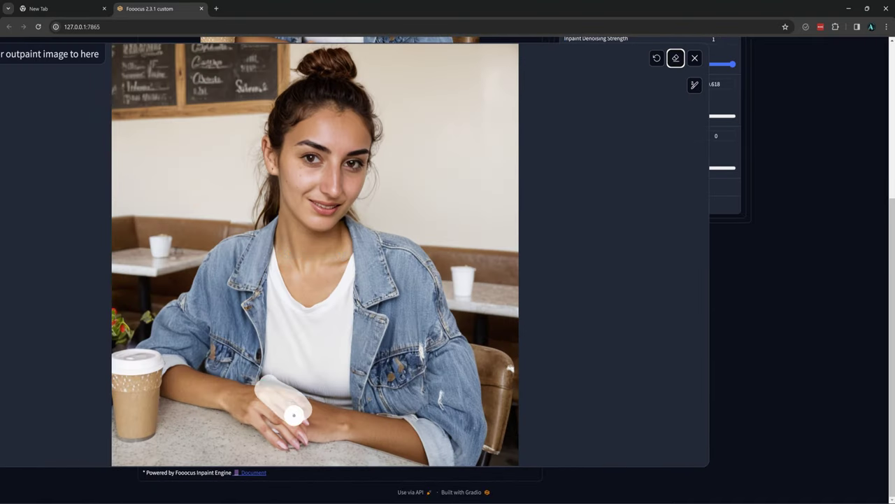
{"action": "mouse_move", "coordinate": [295, 417]}
{"action": "left_mouse_down"}
{"action": "mouse_move", "coordinate": [261, 395]}
{"action": "mouse_move", "coordinate": [299, 438]}
{"action": "mouse_move", "coordinate": [260, 413]}
{"action": "left_mouse_up"}
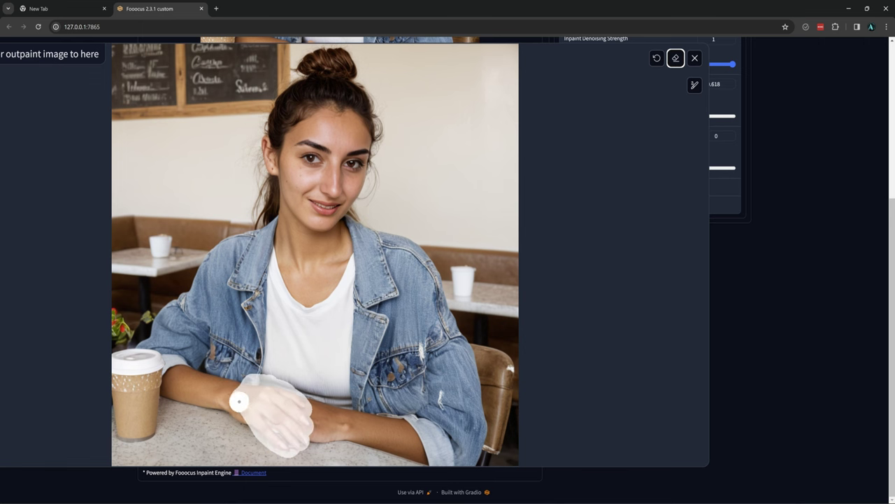
{"action": "key", "text": "r"}
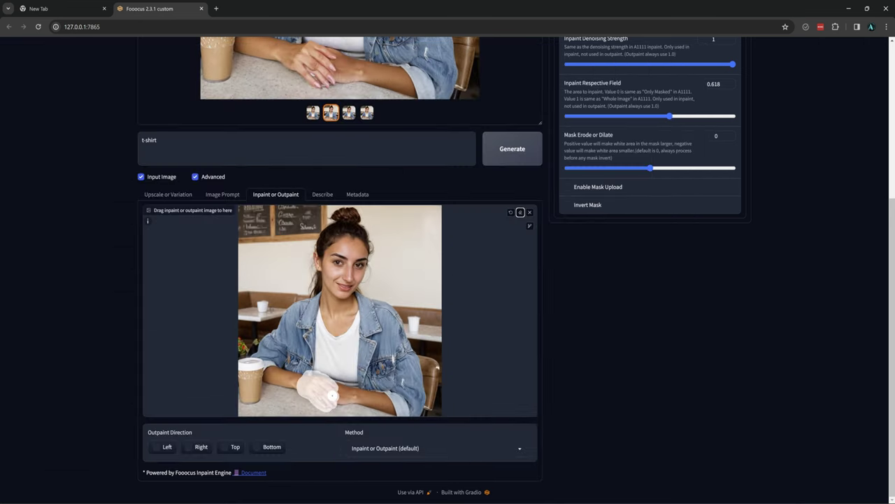
Set the inpaint method to Improve Detail and the additional prompt to "detailed female hand"
{"action": "left_click", "coordinate": [439, 446]}
{"action": "left_click", "coordinate": [403, 417]}
{"action": "left_click", "coordinate": [321, 440]}
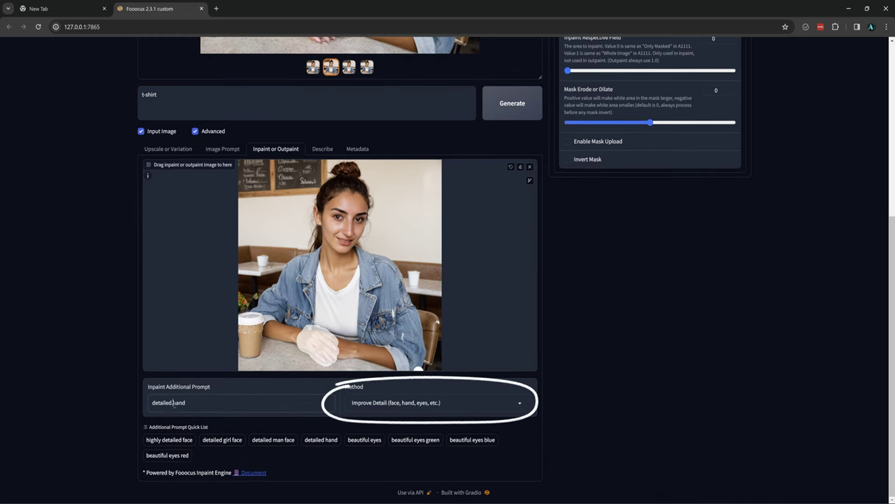
{"action": "type", "text": "emale"}
Generate improved images of the masked upper hand and view the second result
{"action": "left_click", "coordinate": [512, 103]}
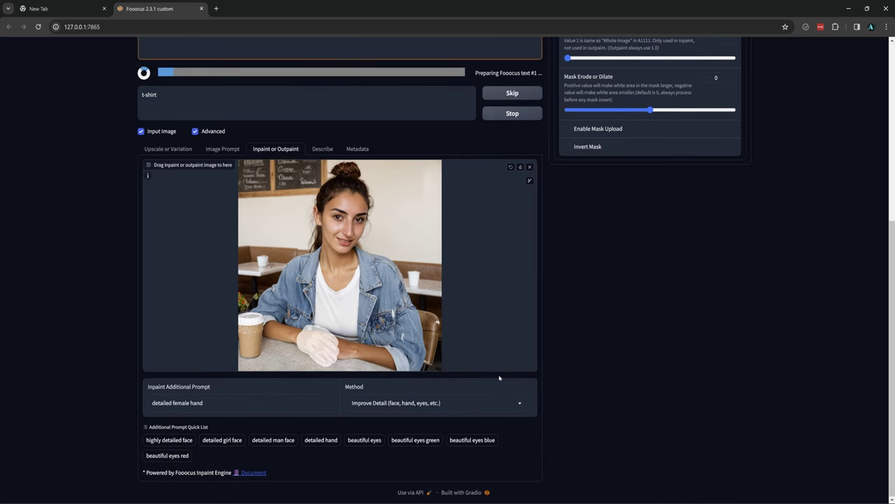
{"action": "scroll", "coordinate": [499, 377], "scroll_direction": "up", "scroll_amount": 5}
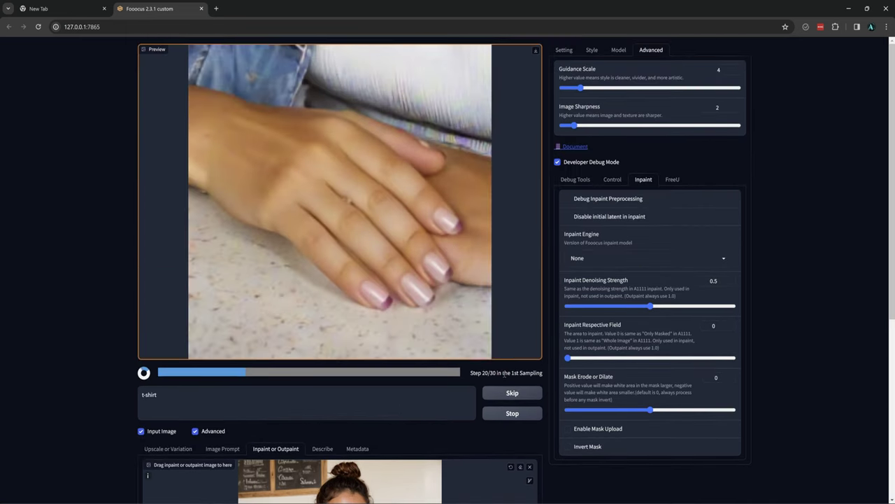
{"action": "left_click", "coordinate": [451, 168]}
{"action": "left_click", "coordinate": [450, 168]}
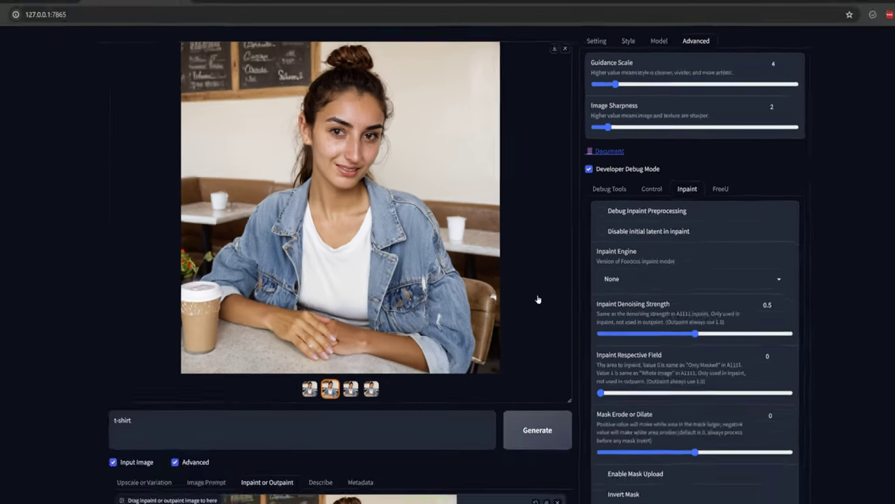
Replace the inpaint image with T4.png, the portrait of the woman making a peace sign
{"action": "scroll", "coordinate": [536, 300], "scroll_direction": "down", "scroll_amount": 5}
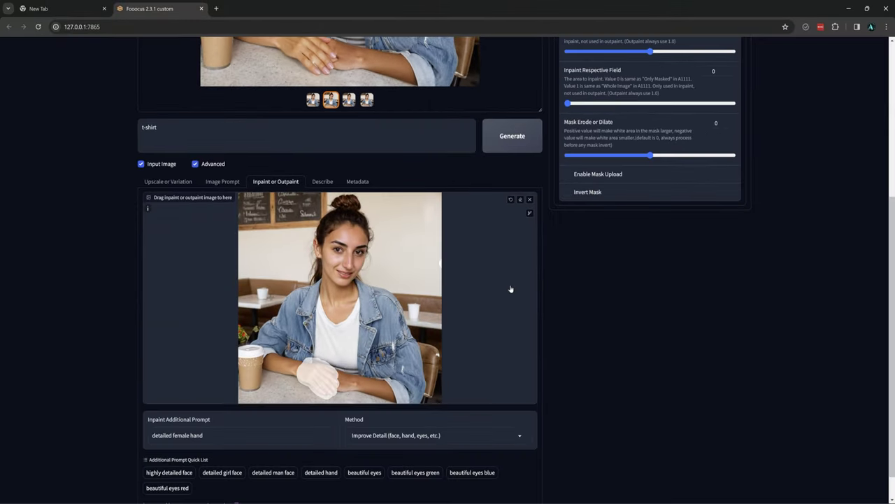
{"action": "left_click", "coordinate": [530, 200]}
{"action": "left_click", "coordinate": [409, 278]}
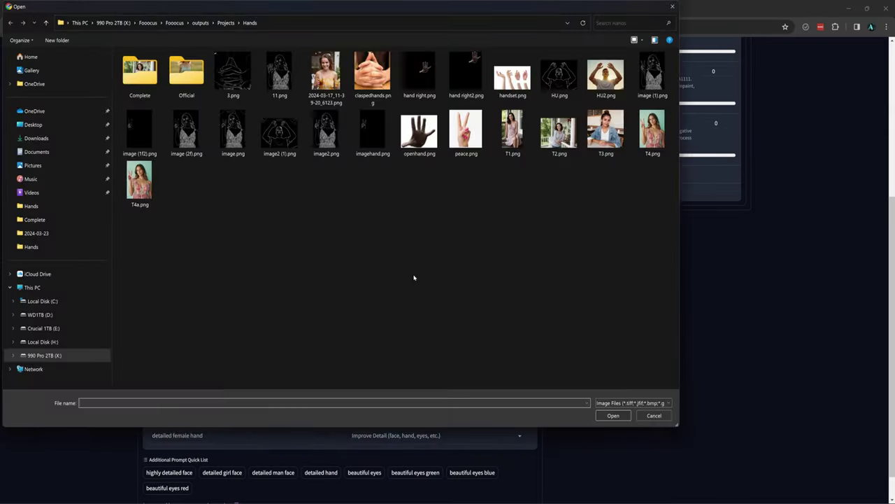
{"action": "left_click", "coordinate": [652, 131]}
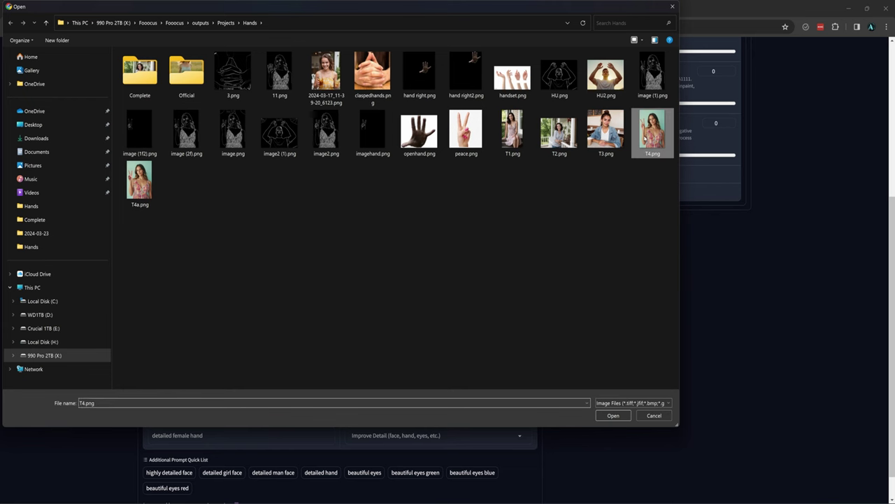
{"action": "left_click", "coordinate": [612, 416]}
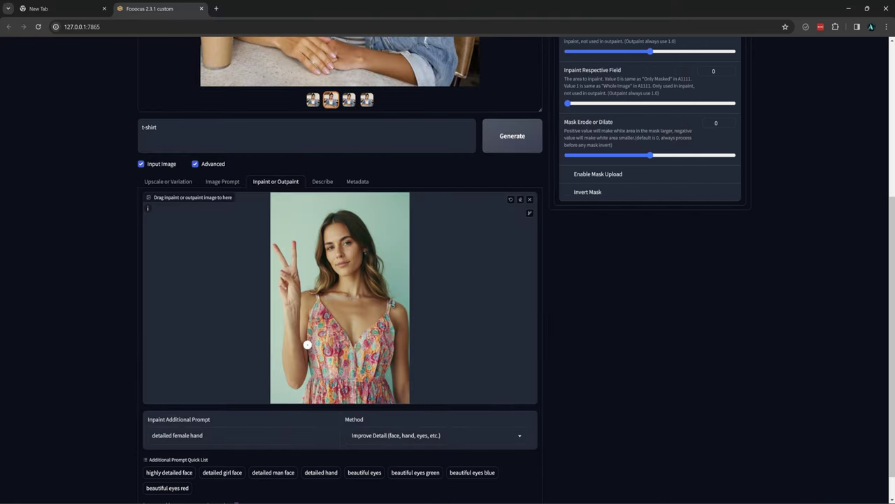
{"action": "scroll", "coordinate": [294, 313], "scroll_direction": "up", "scroll_amount": 6}
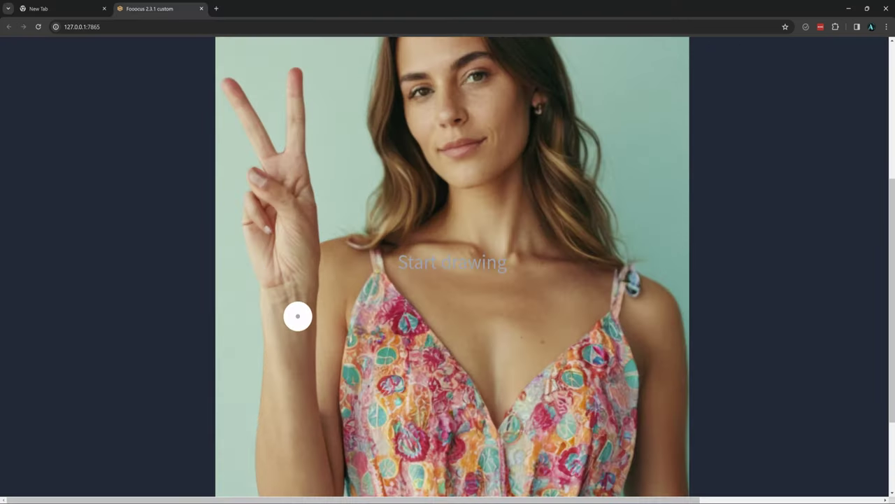
{"action": "scroll", "coordinate": [296, 316], "scroll_direction": "up", "scroll_amount": 1}
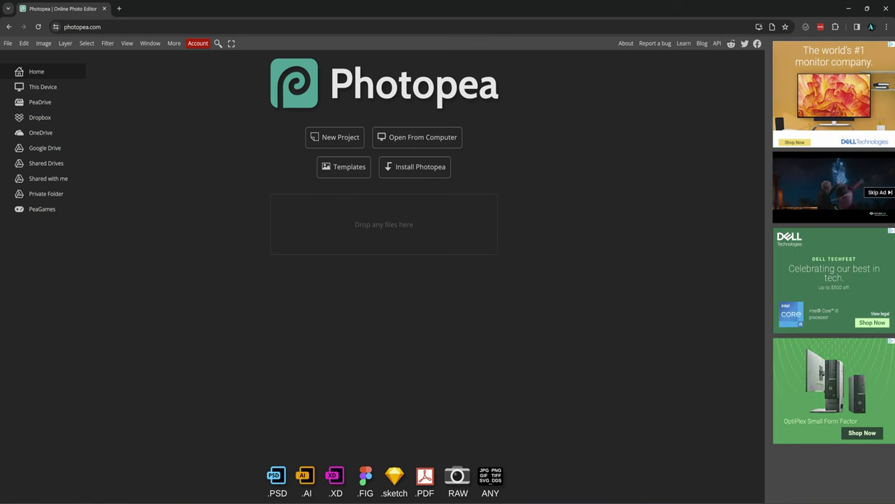
Switch to Photopea and open the T4 portrait from the computer
{"action": "mouse_move", "coordinate": [458, 503]}
{"action": "left_click", "coordinate": [458, 466]}
{"action": "left_click_drag", "start_coordinate": [633, 287], "coordinate": [353, 245]}
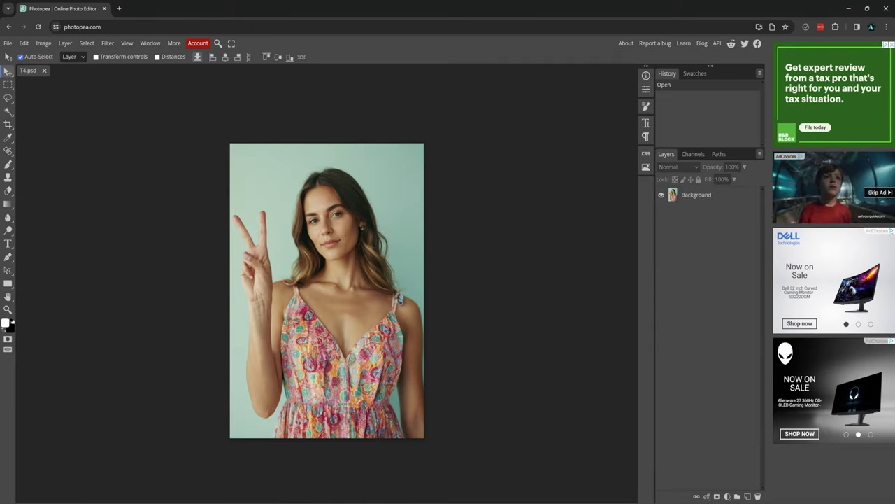
Switch to the Google image results for "female hand peace sign" and place the pink-nailed CleanPNG hand into the T4 document in Photopea
{"action": "left_click", "coordinate": [481, 478]}
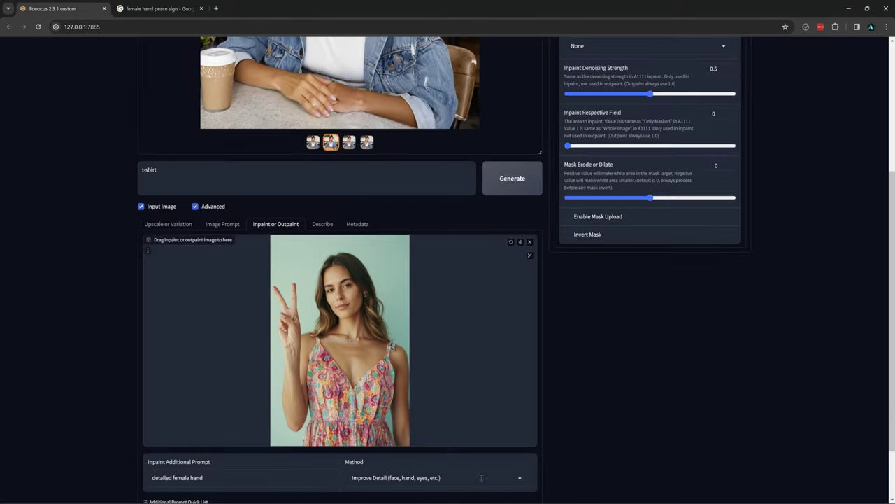
{"action": "left_click", "coordinate": [167, 9]}
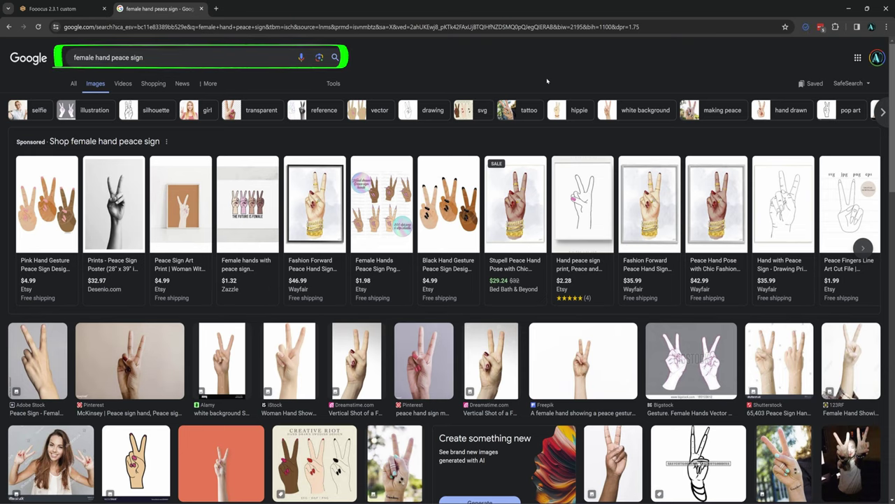
{"action": "scroll", "coordinate": [586, 160], "scroll_direction": "down", "scroll_amount": 2}
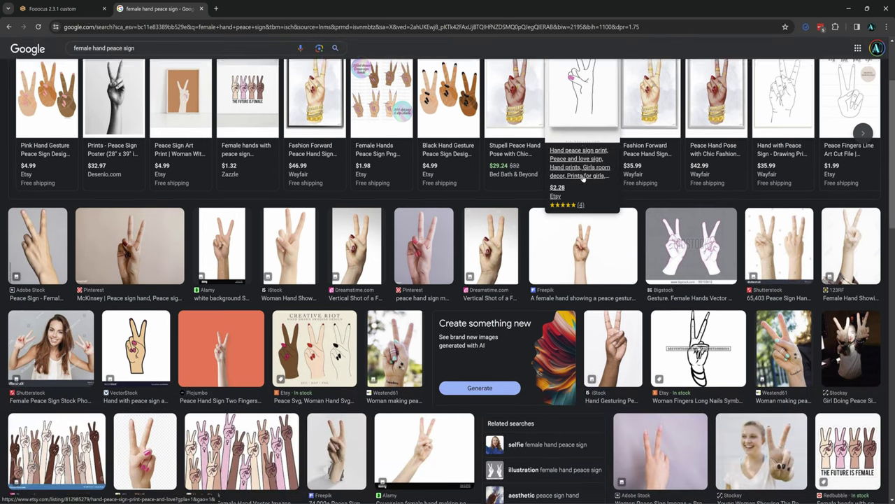
{"action": "scroll", "coordinate": [583, 178], "scroll_direction": "down", "scroll_amount": 3}
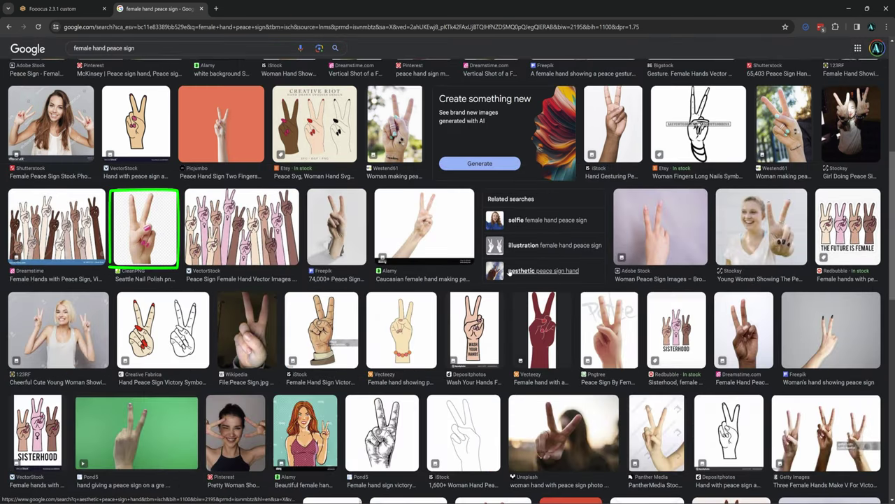
{"action": "left_click", "coordinate": [149, 245]}
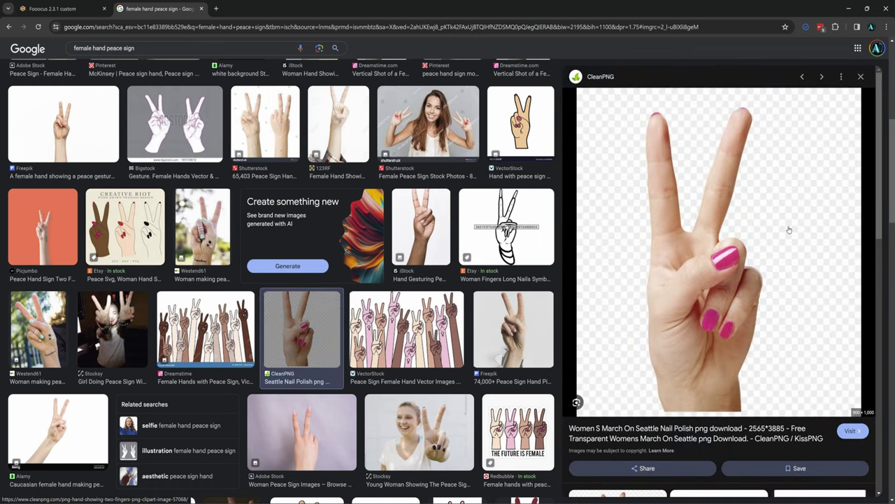
{"action": "left_click", "coordinate": [866, 8]}
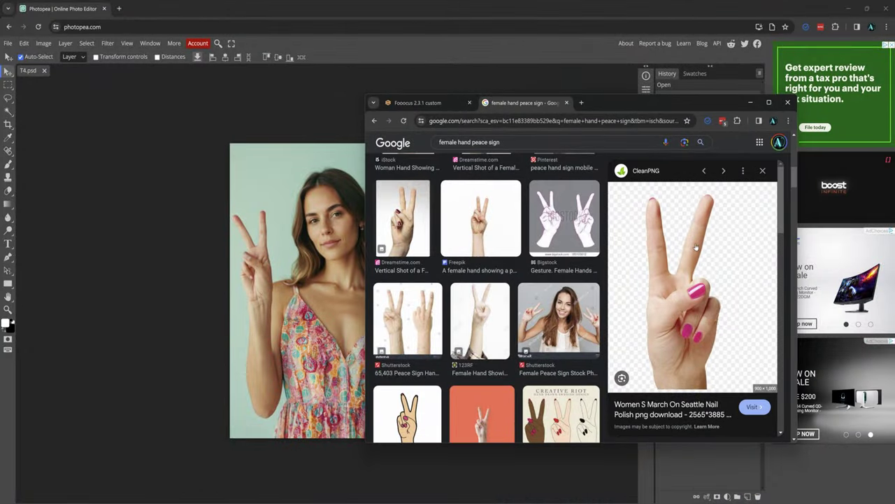
{"action": "left_click_drag", "start_coordinate": [693, 244], "coordinate": [324, 337]}
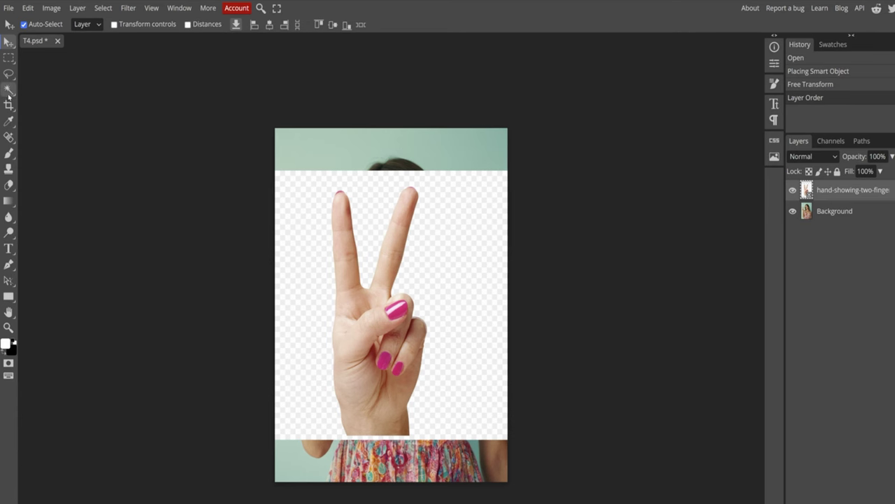
Select the hand in the placed picture with the Quick Selection tool
{"action": "right_click", "coordinate": [9, 89]}
{"action": "left_click", "coordinate": [40, 105]}
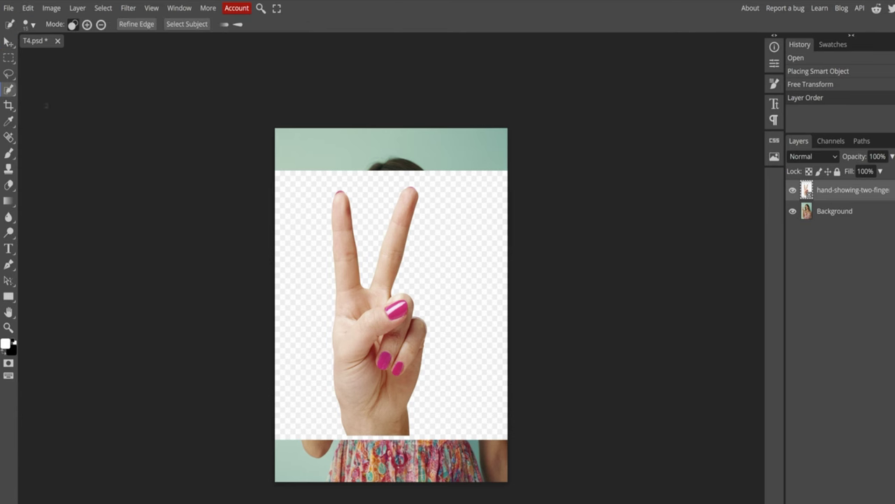
{"action": "left_click", "coordinate": [333, 271]}
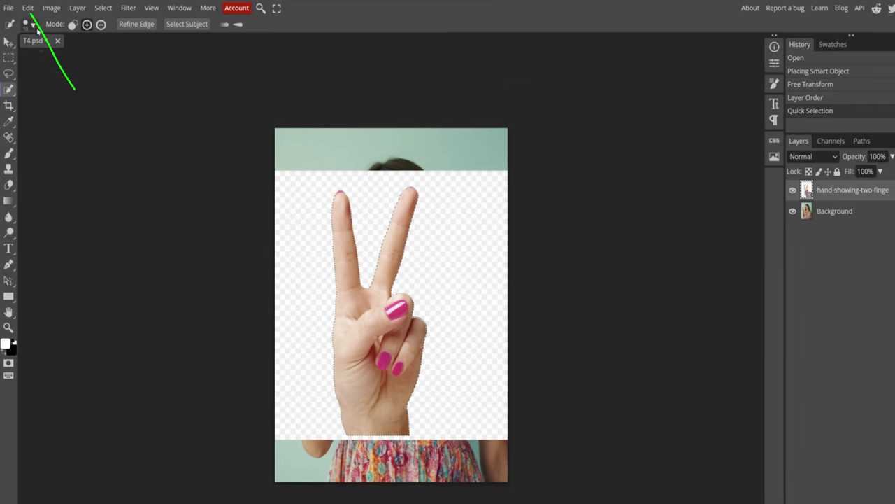
Copy the selected hand onto its own layer and delete the layer of the placed picture
{"action": "left_click", "coordinate": [28, 8]}
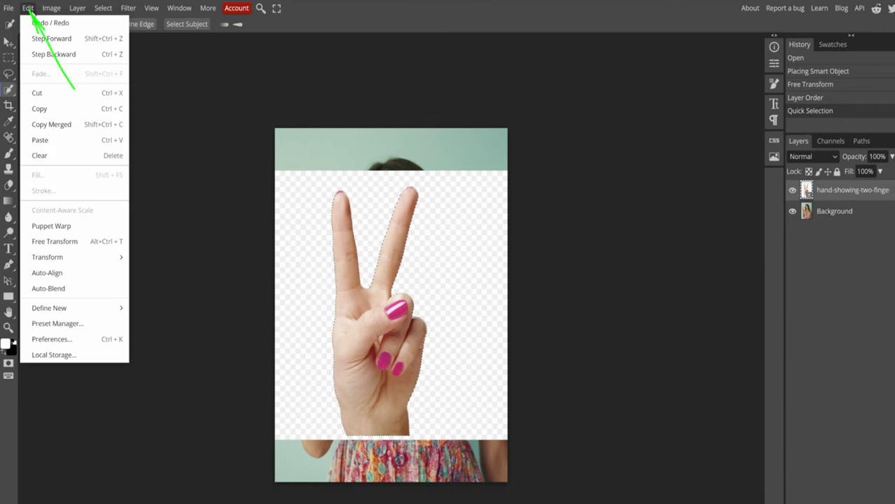
{"action": "left_click", "coordinate": [39, 108]}
{"action": "left_click", "coordinate": [28, 9]}
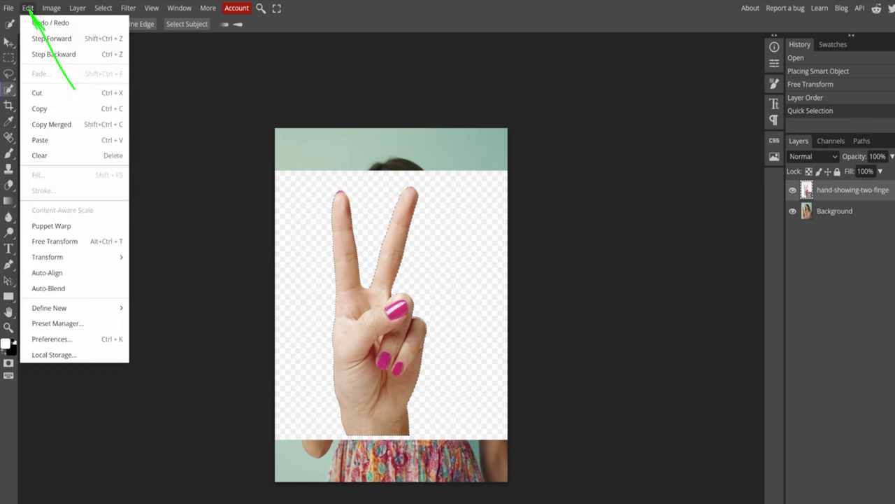
{"action": "left_click", "coordinate": [45, 140]}
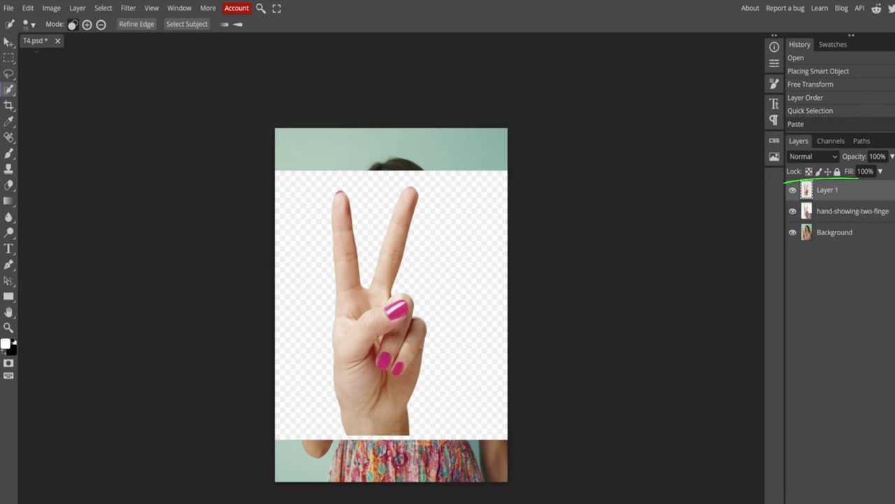
{"action": "right_click", "coordinate": [842, 218]}
{"action": "left_click", "coordinate": [854, 288]}
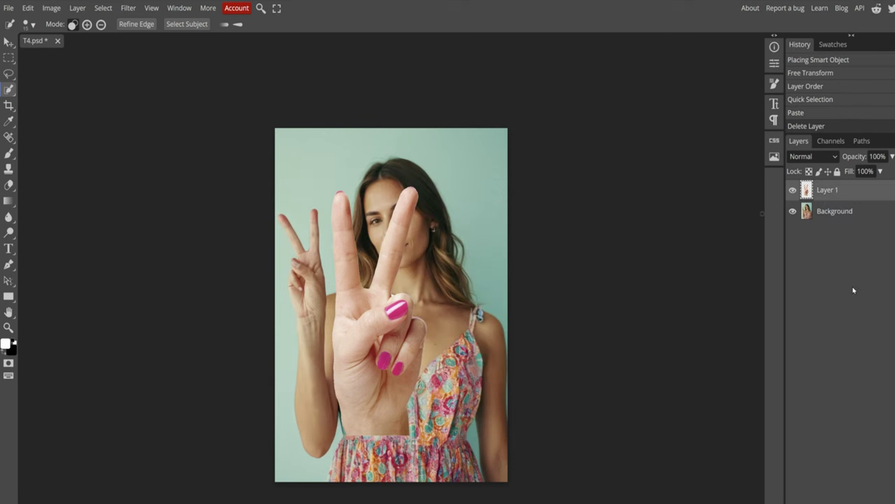
Flip the cut-out hand horizontally and move it towards the woman's raised hand
{"action": "key", "text": "v"}
{"action": "left_click_drag", "start_coordinate": [375, 300], "coordinate": [365, 277]}
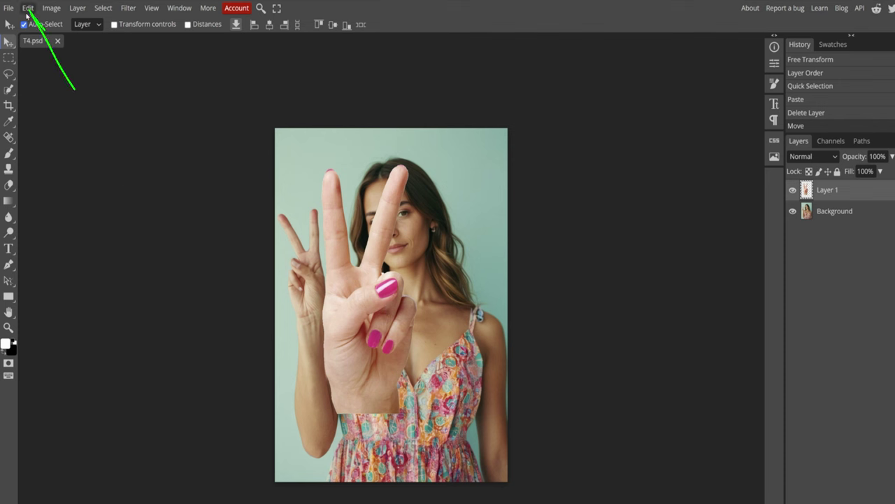
{"action": "left_click", "coordinate": [28, 8]}
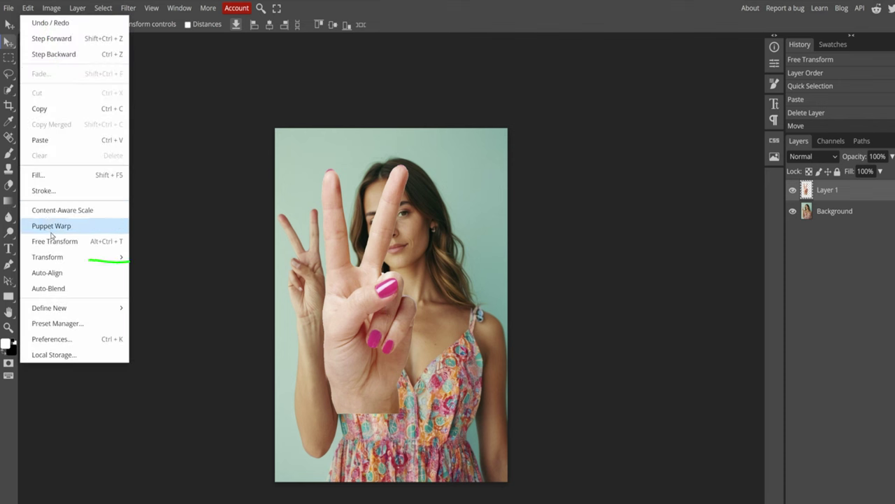
{"action": "mouse_move", "coordinate": [84, 257]}
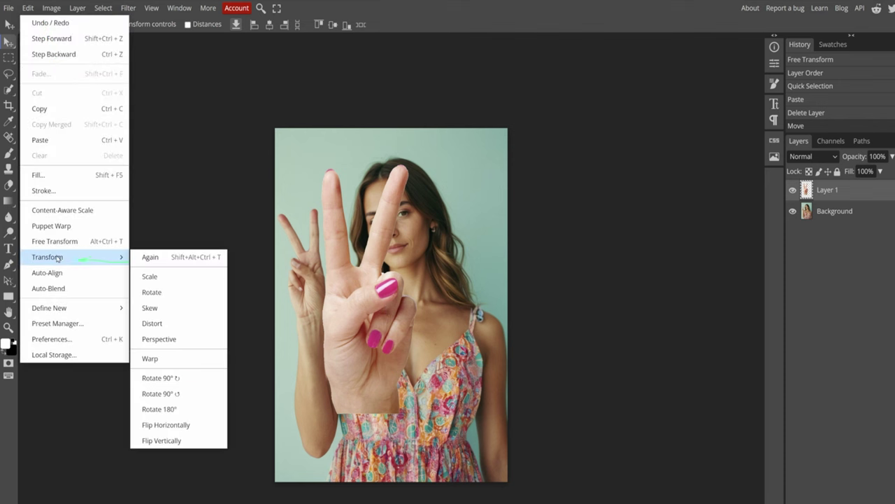
{"action": "left_click", "coordinate": [172, 426]}
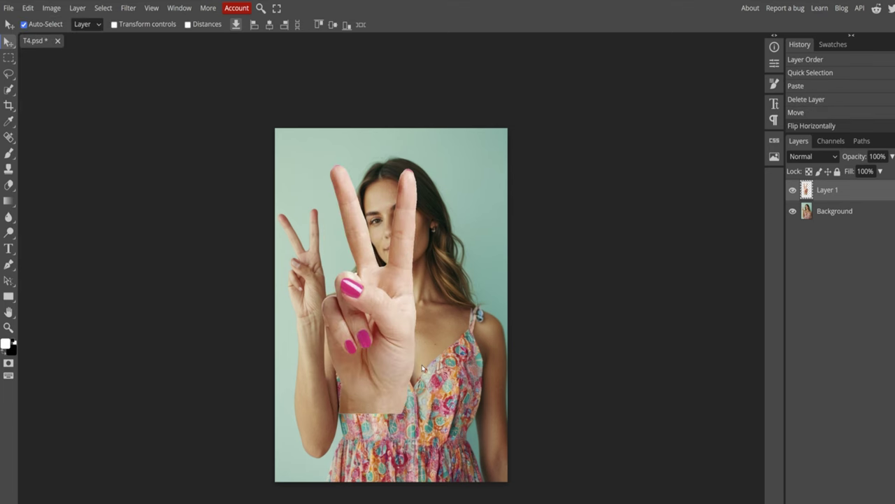
{"action": "left_click_drag", "start_coordinate": [365, 349], "coordinate": [329, 331]}
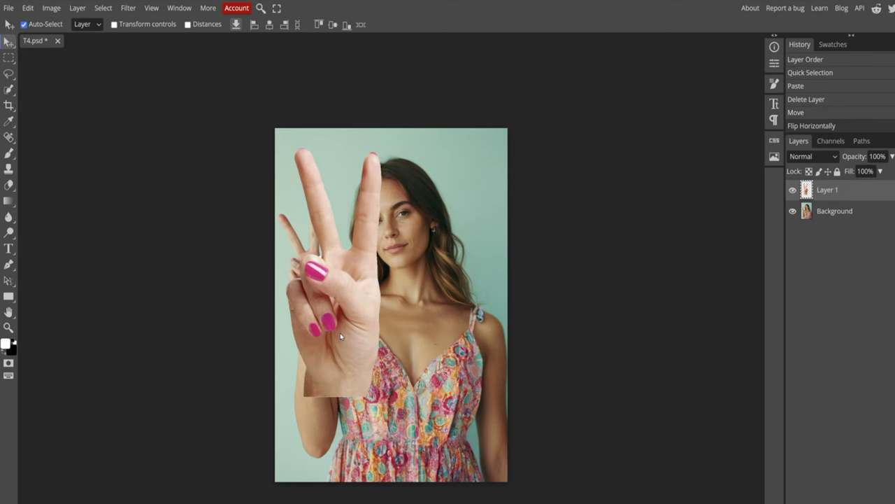
Scale the cut-out hand down to the size of the woman's hand and position it over her wrist
{"action": "left_click", "coordinate": [28, 8]}
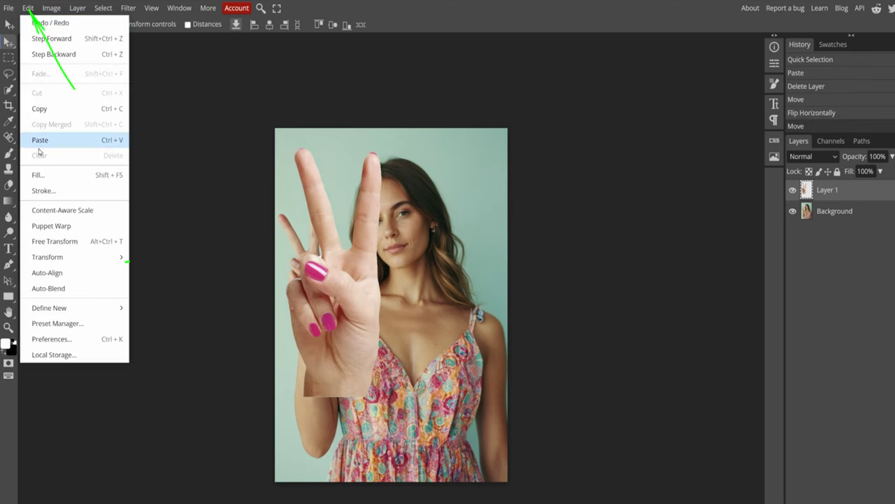
{"action": "mouse_move", "coordinate": [64, 261]}
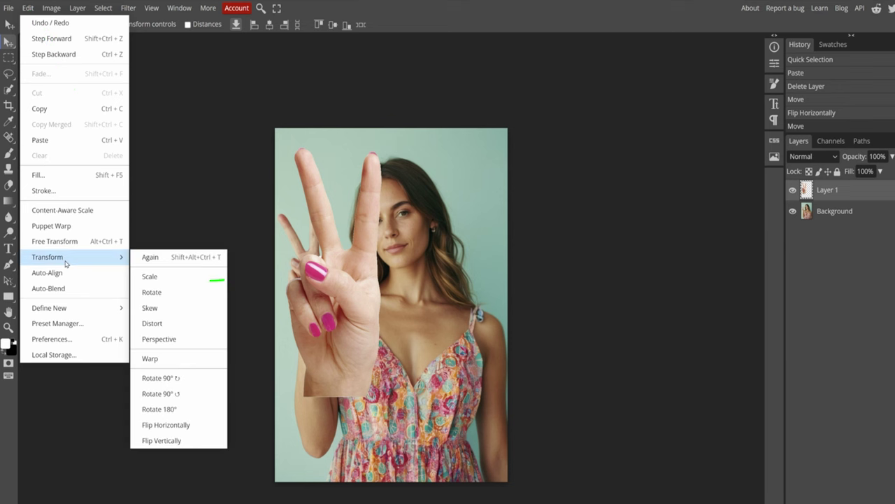
{"action": "left_click", "coordinate": [172, 277]}
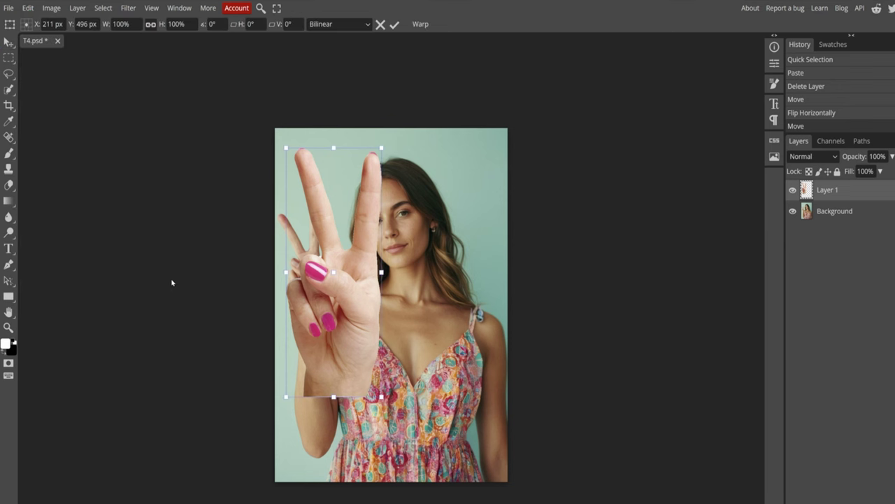
{"action": "left_click_drag", "start_coordinate": [285, 147], "coordinate": [327, 251]}
{"action": "left_click_drag", "start_coordinate": [357, 342], "coordinate": [354, 277]}
{"action": "left_click_drag", "start_coordinate": [382, 333], "coordinate": [368, 296]}
{"action": "left_click_drag", "start_coordinate": [355, 273], "coordinate": [327, 293]}
{"action": "key", "text": "Return"}
Hide the cut-out hand layer and clear the rectangular selection
{"action": "left_click", "coordinate": [793, 193]}
{"action": "left_click", "coordinate": [793, 193]}
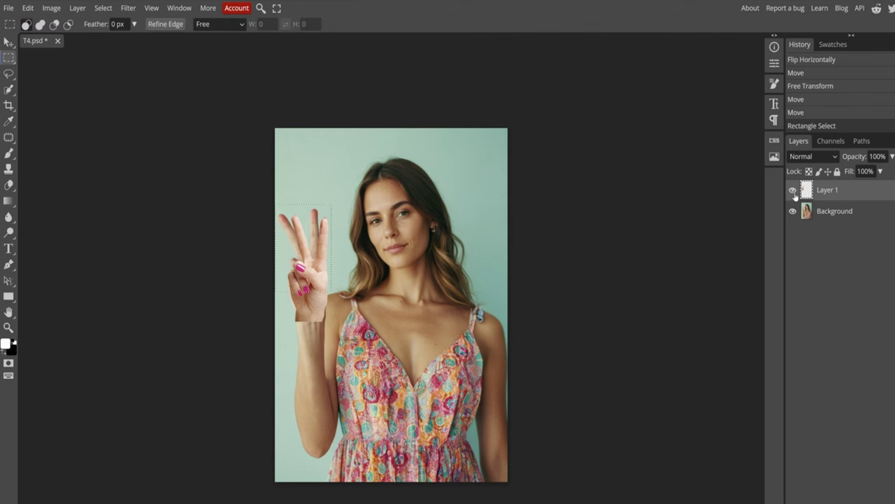
{"action": "left_click", "coordinate": [794, 193]}
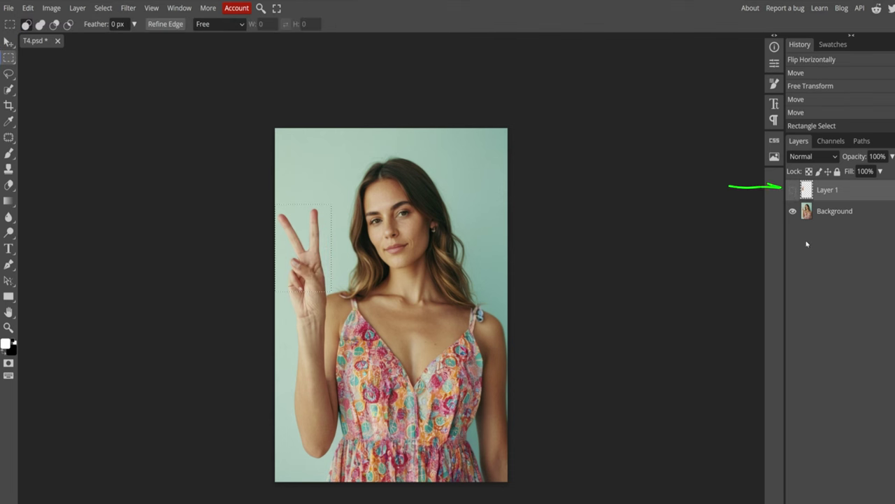
{"action": "left_click", "coordinate": [417, 144]}
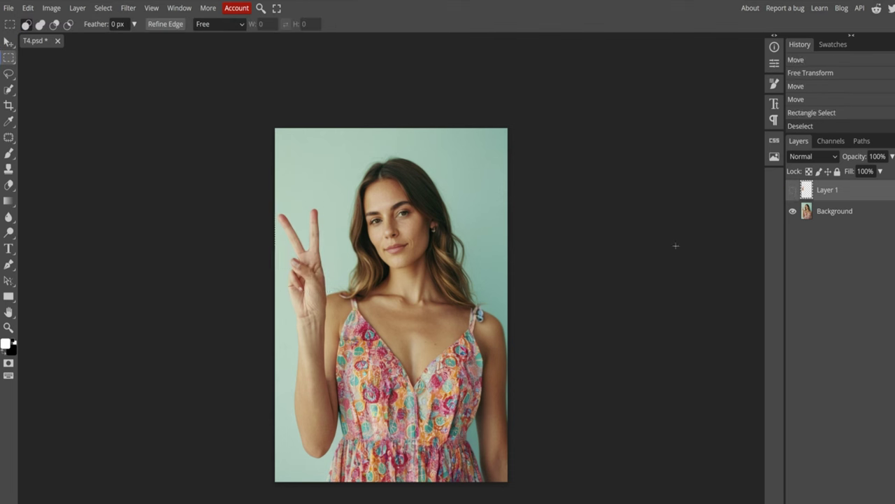
On the Background layer, select a rectangle around the original hand, fill it with Content Aware, and deselect
{"action": "left_click", "coordinate": [820, 213]}
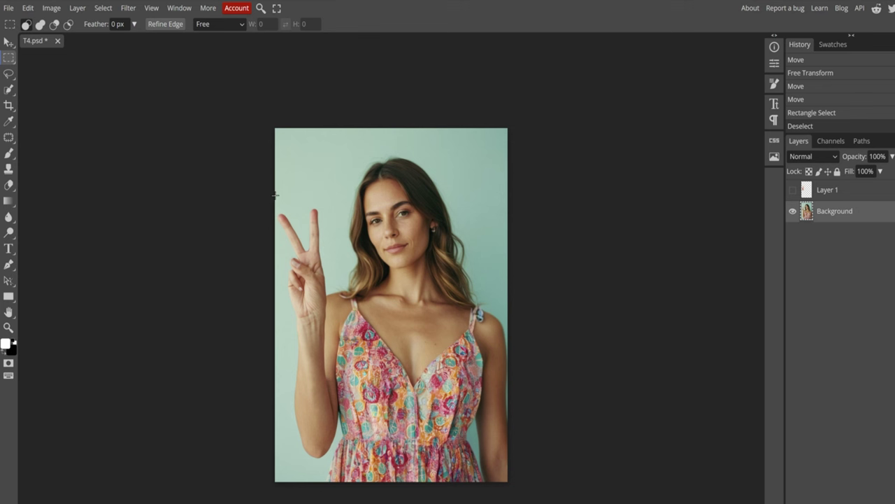
{"action": "left_click_drag", "start_coordinate": [276, 188], "coordinate": [328, 298]}
{"action": "left_click", "coordinate": [28, 8]}
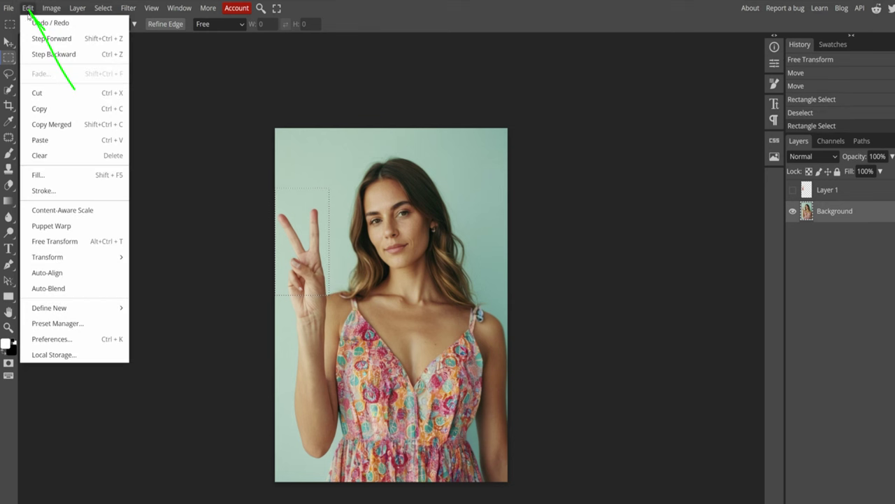
{"action": "left_click", "coordinate": [70, 175]}
{"action": "left_click", "coordinate": [162, 117]}
{"action": "left_click", "coordinate": [162, 117]}
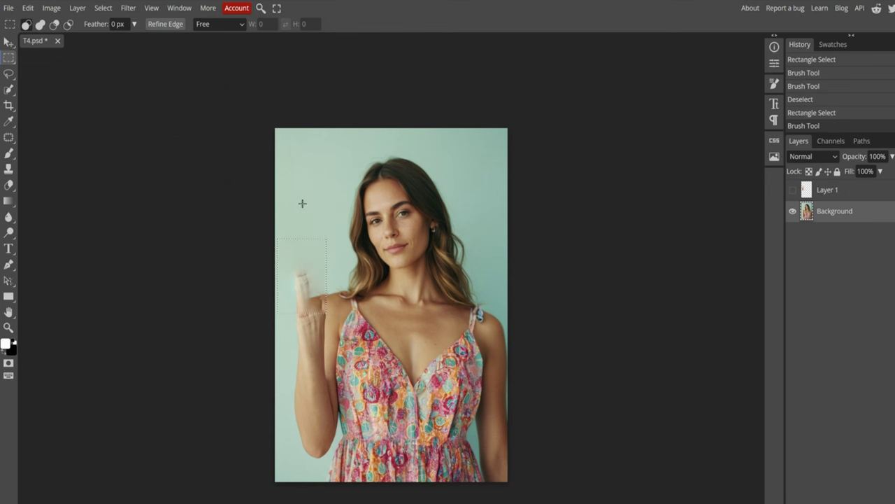
{"action": "key", "text": "ctrl+d"}
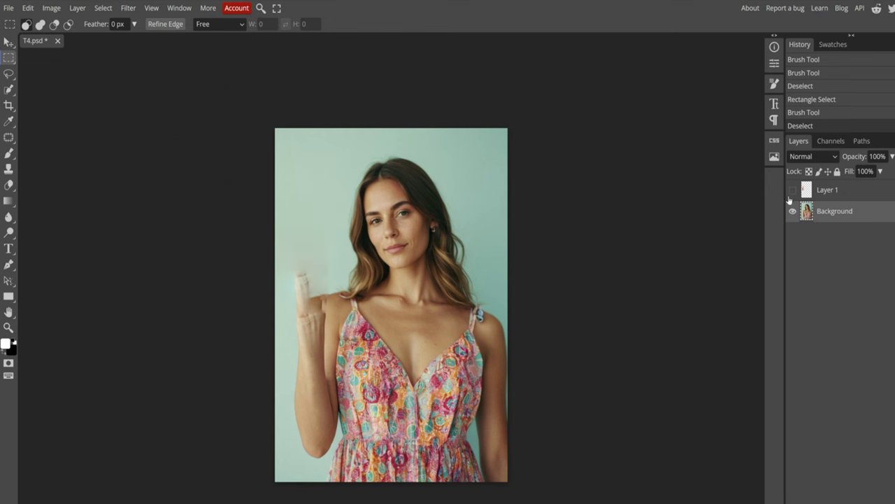
Show the cut-out hand layer over the filled background
{"action": "left_click", "coordinate": [793, 190]}
{"action": "left_click", "coordinate": [793, 190]}
{"action": "left_click", "coordinate": [793, 190]}
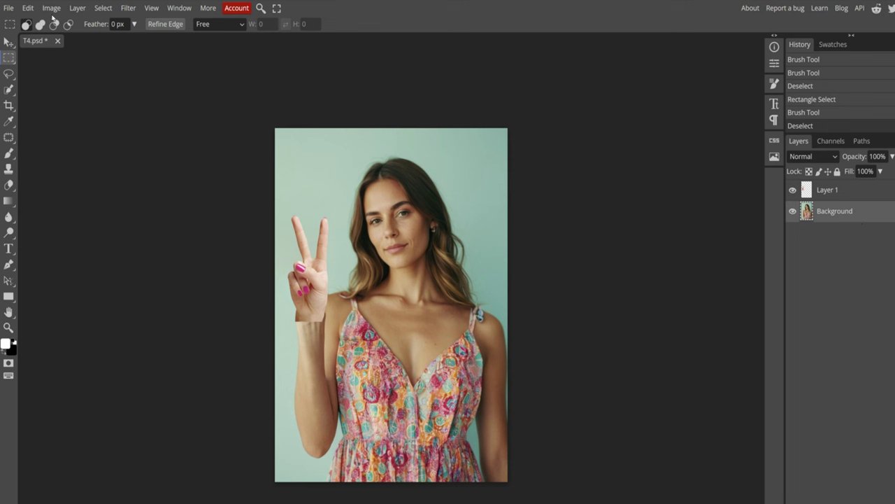
Set up the Eraser tool with 47% opacity, 32% flow and a slightly larger brush size
{"action": "left_click", "coordinate": [11, 187]}
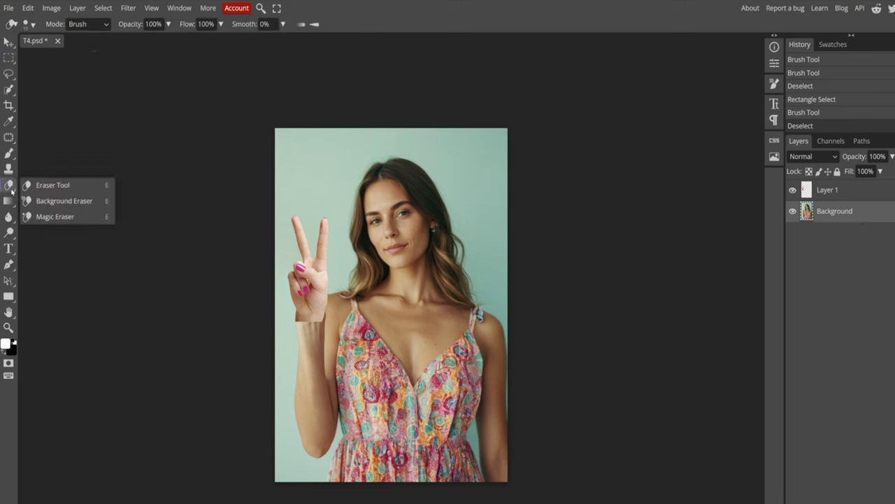
{"action": "left_click", "coordinate": [49, 189]}
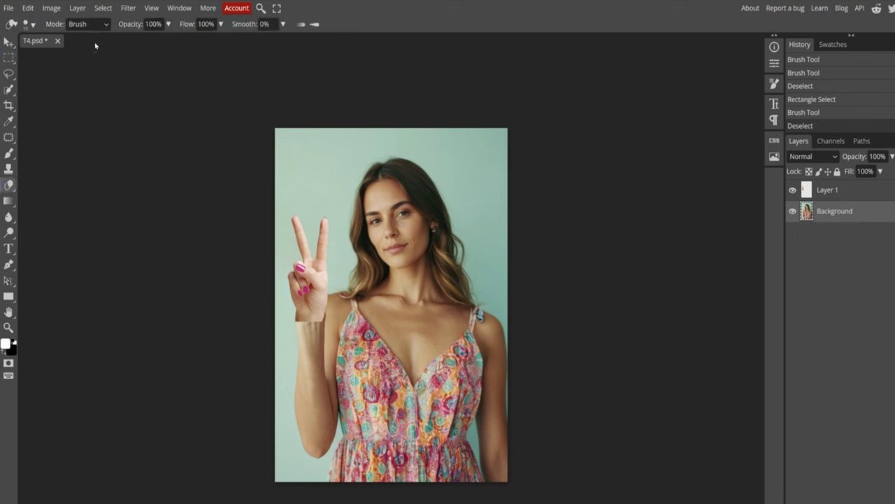
{"action": "left_click", "coordinate": [168, 25]}
{"action": "left_click_drag", "start_coordinate": [169, 40], "coordinate": [143, 39]}
{"action": "left_click", "coordinate": [221, 23]}
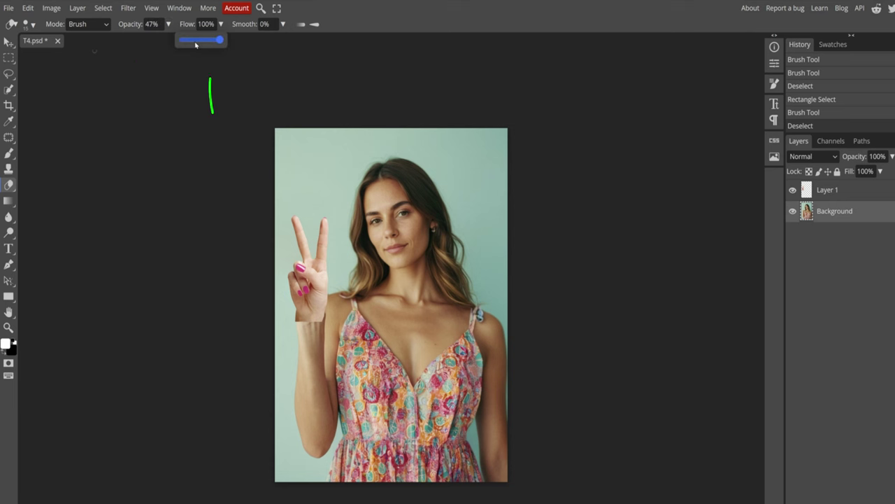
{"action": "left_click", "coordinate": [194, 39]}
{"action": "left_click", "coordinate": [33, 25]}
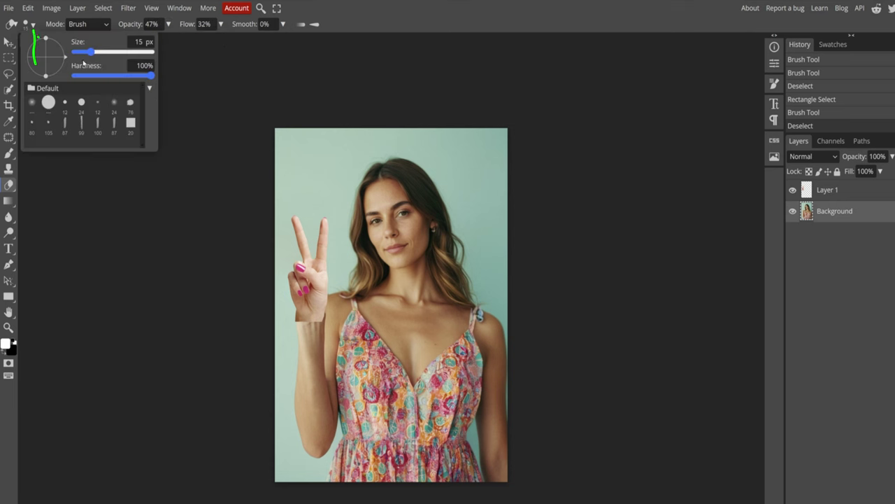
{"action": "left_click_drag", "start_coordinate": [91, 53], "coordinate": [96, 53]}
Erase the hard lower wrist edge of the cut-out hand on Layer 1 so it blends into the forearm
{"action": "scroll", "coordinate": [298, 324], "scroll_direction": "up", "scroll_amount": 5}
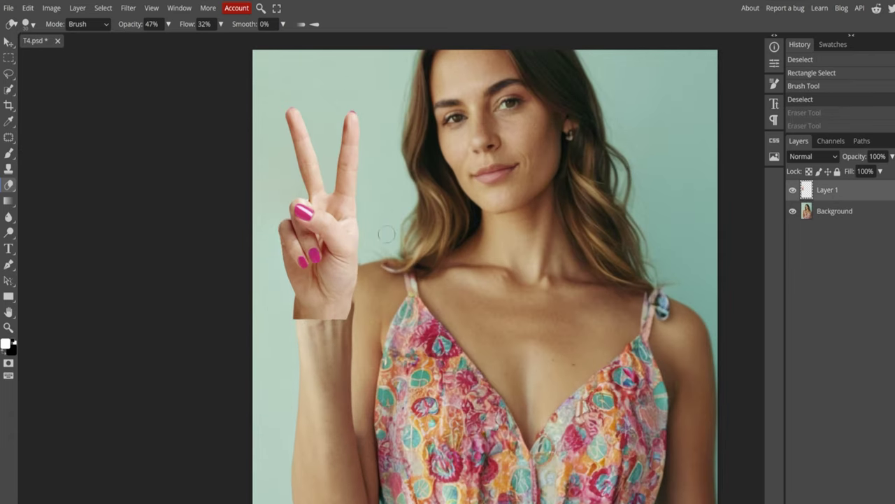
{"action": "left_click_drag", "start_coordinate": [294, 319], "coordinate": [347, 315]}
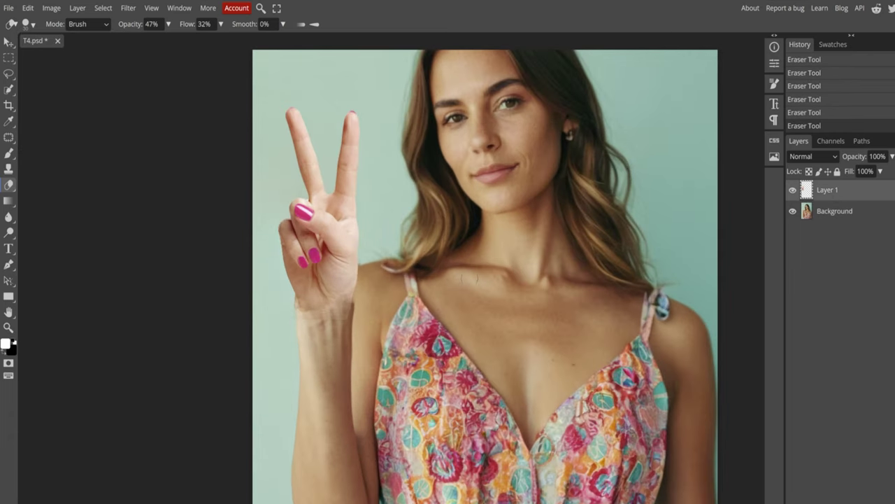
{"action": "scroll", "coordinate": [469, 277], "scroll_direction": "down", "scroll_amount": 5}
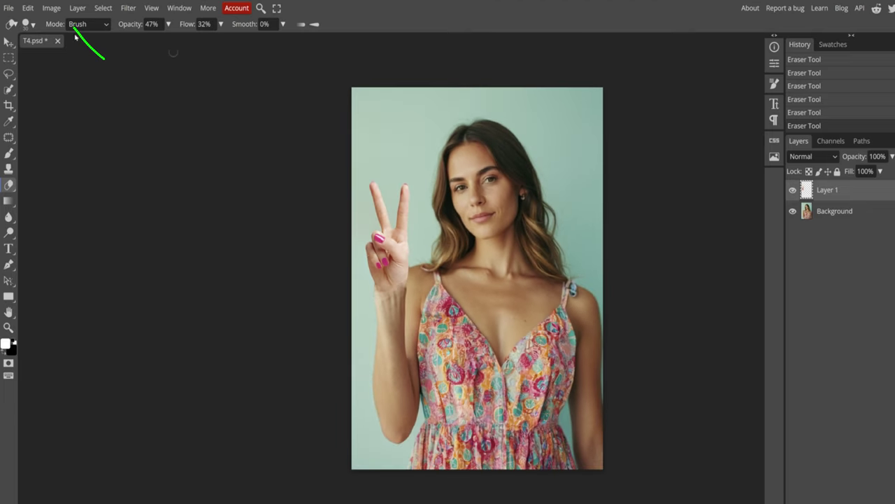
Darken the cut-out hand on Layer 1 with Brightness/Contrast, setting brightness to -40 and contrast to 14
{"action": "left_click", "coordinate": [51, 7]}
{"action": "mouse_move", "coordinate": [116, 46]}
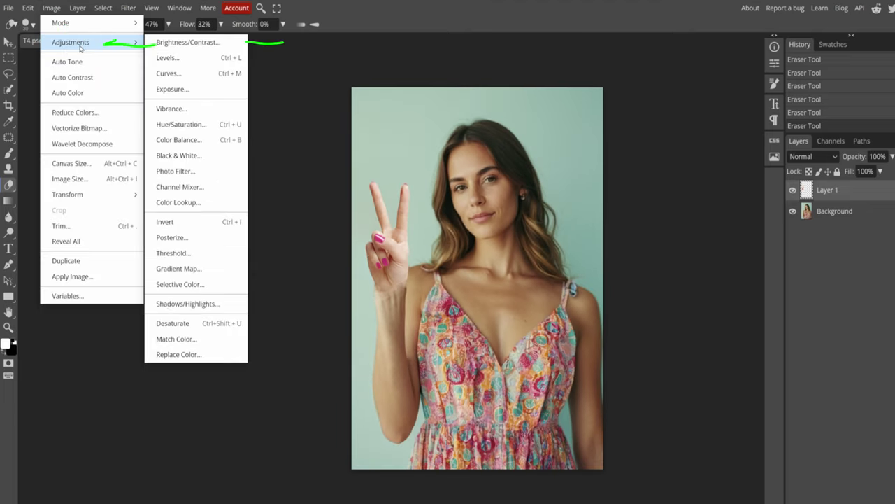
{"action": "left_click", "coordinate": [186, 42]}
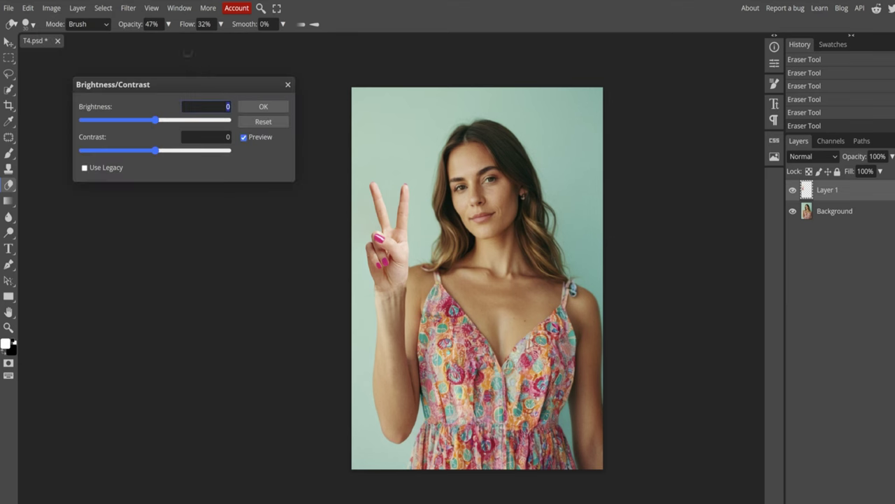
{"action": "left_click", "coordinate": [155, 122]}
{"action": "left_click_drag", "start_coordinate": [151, 123], "coordinate": [132, 128]}
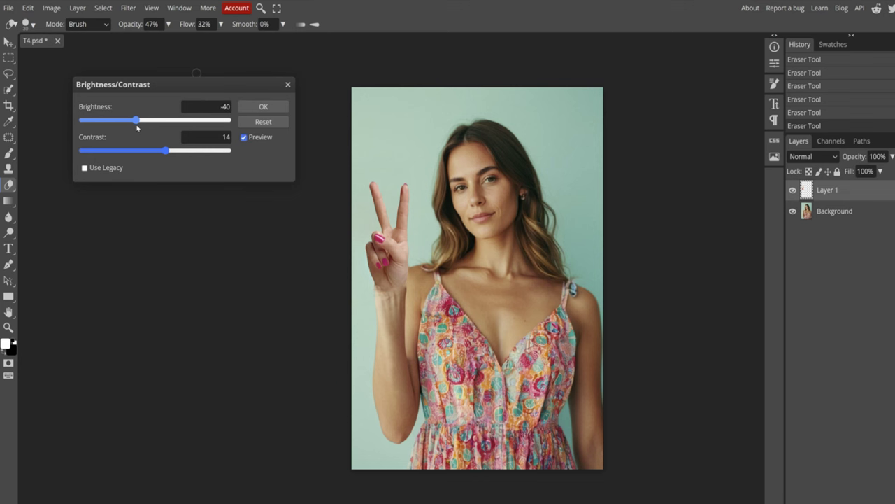
{"action": "left_click", "coordinate": [266, 107]}
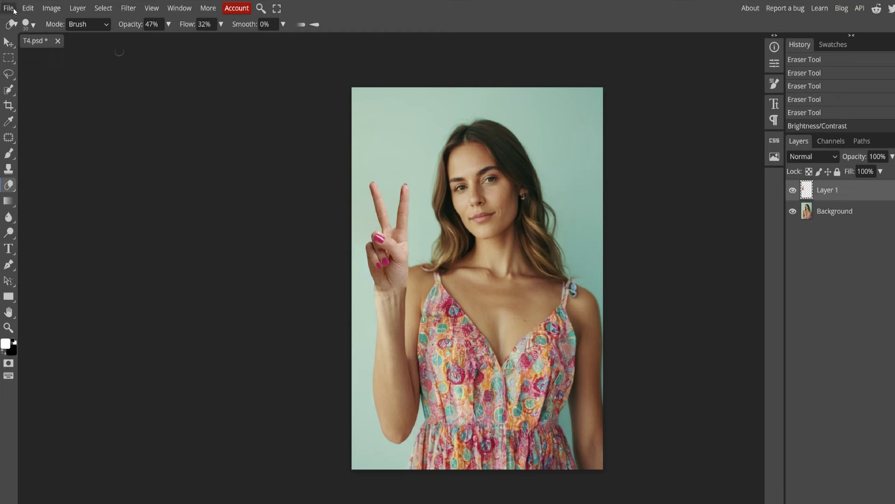
Export the composited portrait as a PNG at 100% quality under the name T4a
{"action": "left_click", "coordinate": [8, 7]}
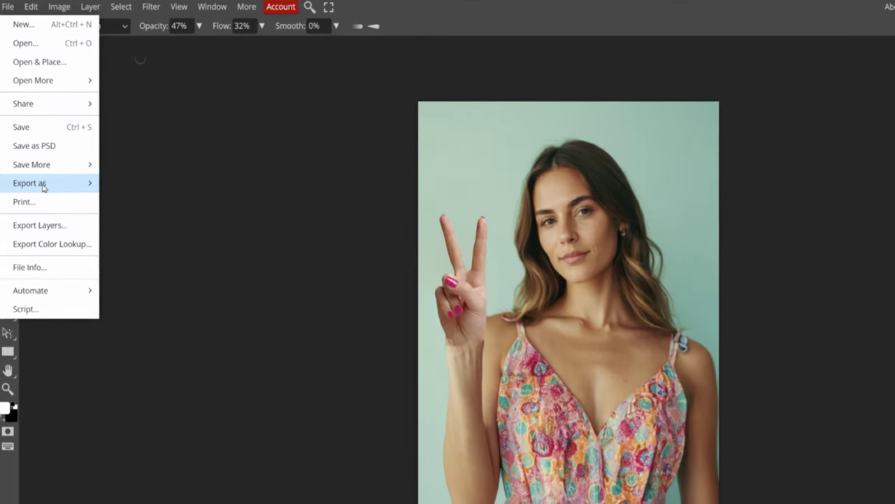
{"action": "mouse_move", "coordinate": [44, 185]}
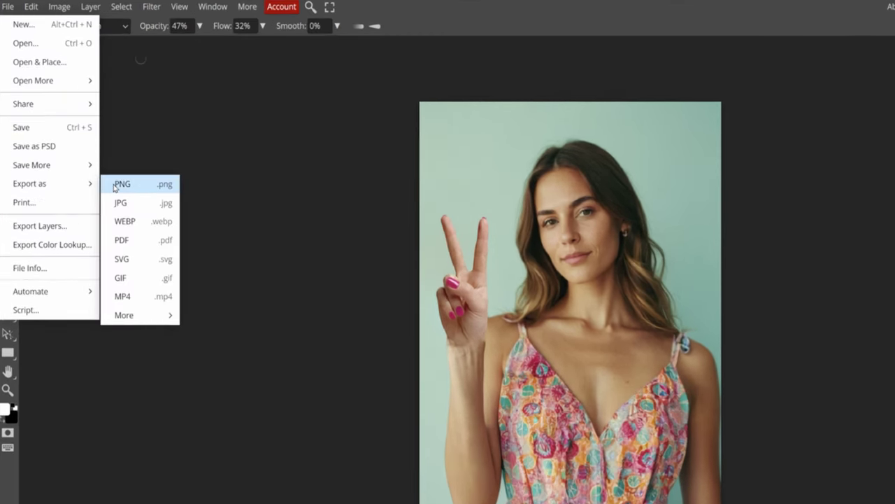
{"action": "left_click", "coordinate": [129, 186]}
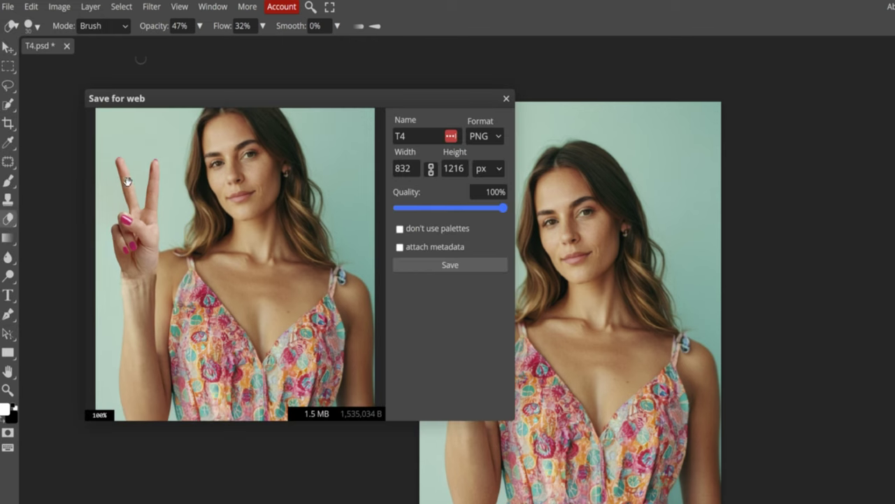
{"action": "left_click", "coordinate": [423, 135]}
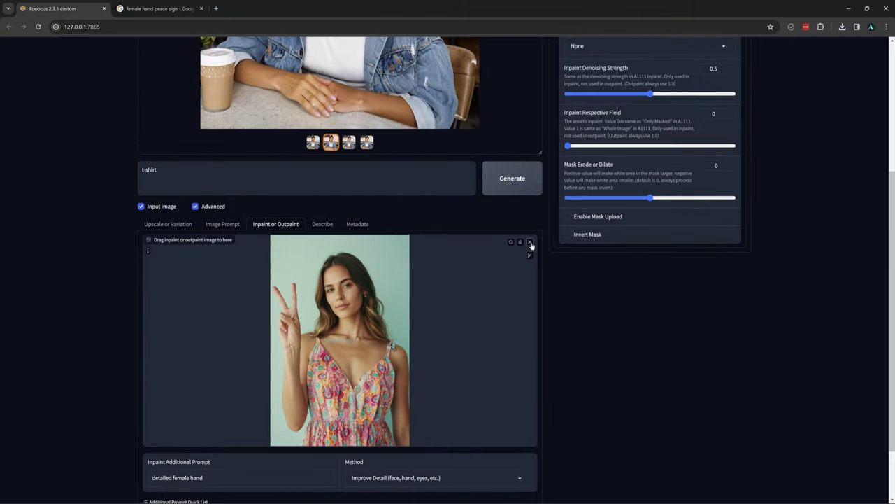
Switch to Fooocus, replace the inpaint image with T4a.png, and generate with the raised hand and forearm masked
{"action": "left_click", "coordinate": [530, 243]}
{"action": "left_click", "coordinate": [405, 299]}
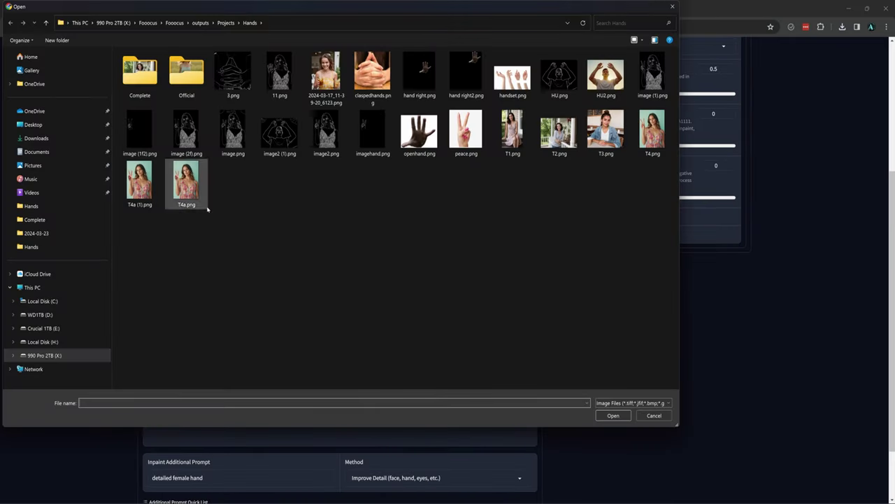
{"action": "double_click", "coordinate": [181, 184]}
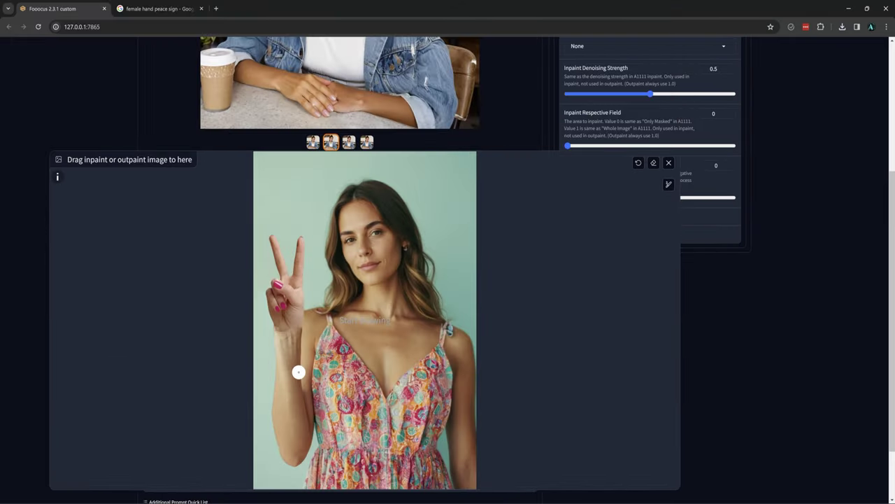
{"action": "mouse_move", "coordinate": [302, 207]}
{"action": "left_mouse_down"}
{"action": "mouse_move", "coordinate": [290, 289]}
{"action": "mouse_move", "coordinate": [268, 209]}
{"action": "mouse_move", "coordinate": [278, 266]}
{"action": "mouse_move", "coordinate": [270, 337]}
{"action": "mouse_move", "coordinate": [276, 281]}
{"action": "mouse_move", "coordinate": [290, 354]}
{"action": "mouse_move", "coordinate": [274, 426]}
{"action": "mouse_move", "coordinate": [277, 484]}
{"action": "mouse_move", "coordinate": [297, 379]}
{"action": "mouse_move", "coordinate": [294, 445]}
{"action": "mouse_move", "coordinate": [313, 419]}
{"action": "mouse_move", "coordinate": [314, 299]}
{"action": "mouse_move", "coordinate": [319, 332]}
{"action": "left_mouse_up"}
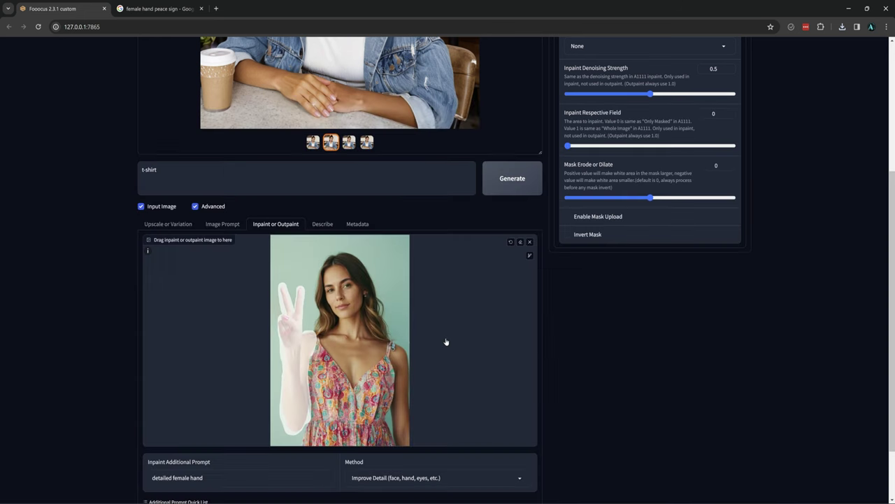
{"action": "left_click", "coordinate": [511, 186]}
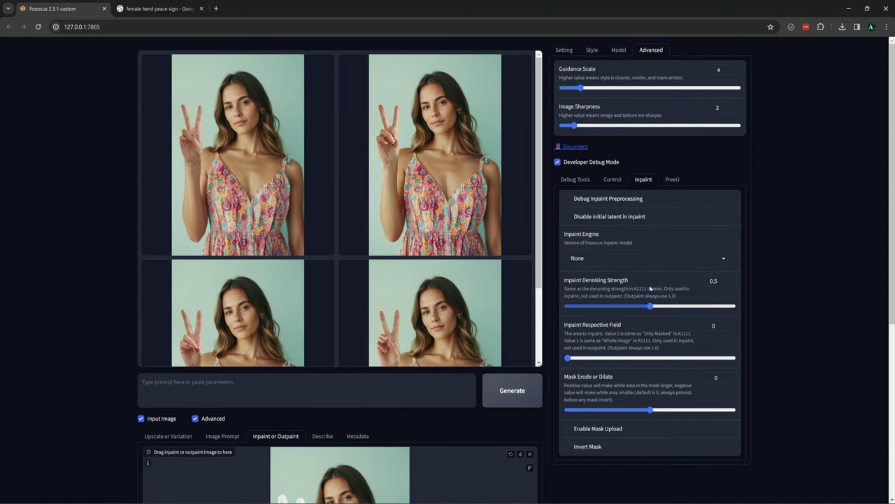
Lower the Inpaint Denoising Strength to 0.453 and generate another set of the masked hand
{"action": "left_click_drag", "start_coordinate": [651, 309], "coordinate": [641, 311]}
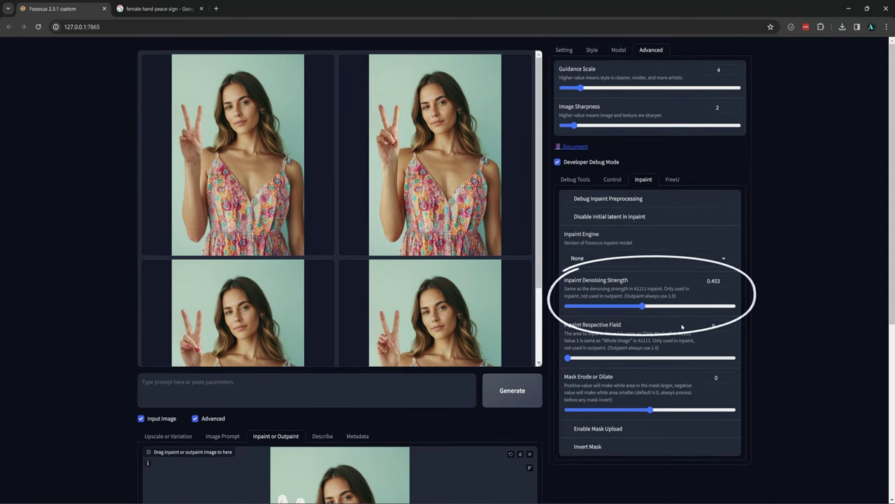
{"action": "left_click", "coordinate": [526, 391]}
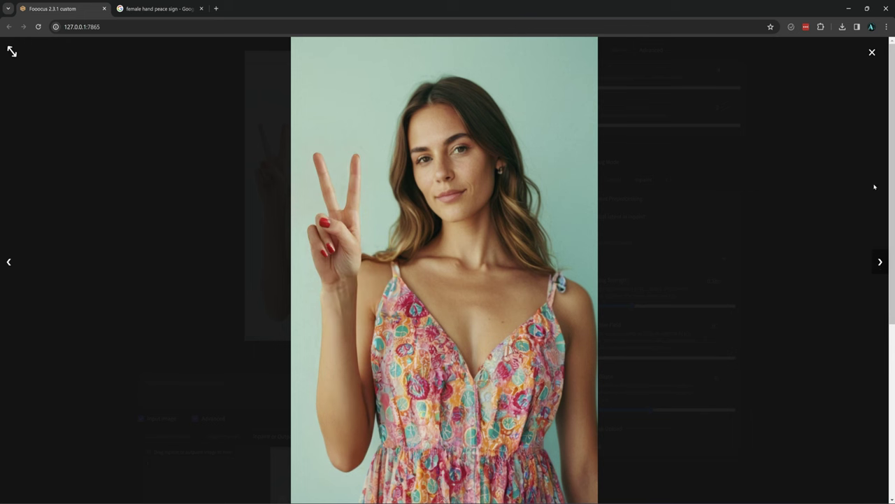
{"action": "left_click", "coordinate": [873, 53]}
Set the Inpaint Respective Field to 0.437 and the Inpaint Denoising Strength to 0.405, and regenerate the images
{"action": "scroll", "coordinate": [470, 394], "scroll_direction": "down", "scroll_amount": 3}
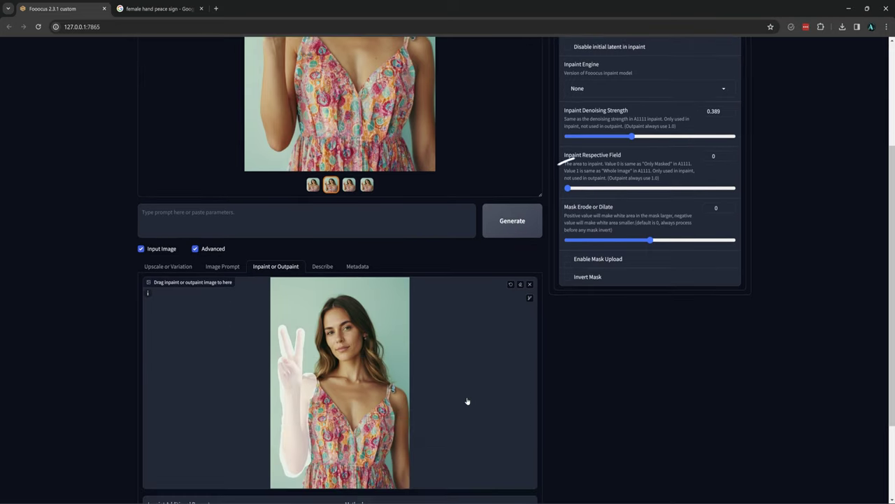
{"action": "left_click", "coordinate": [622, 188]}
{"action": "scroll", "coordinate": [630, 245], "scroll_direction": "up", "scroll_amount": 2}
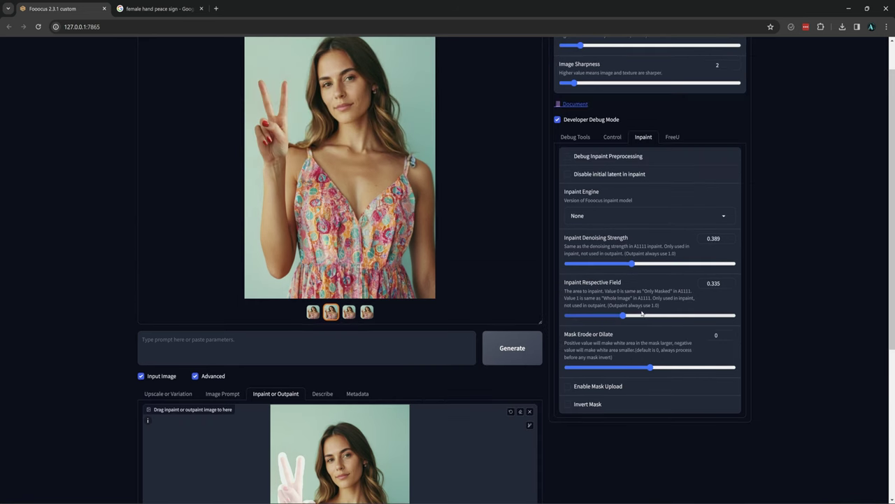
{"action": "left_click", "coordinate": [634, 263]}
{"action": "left_click", "coordinate": [536, 347]}
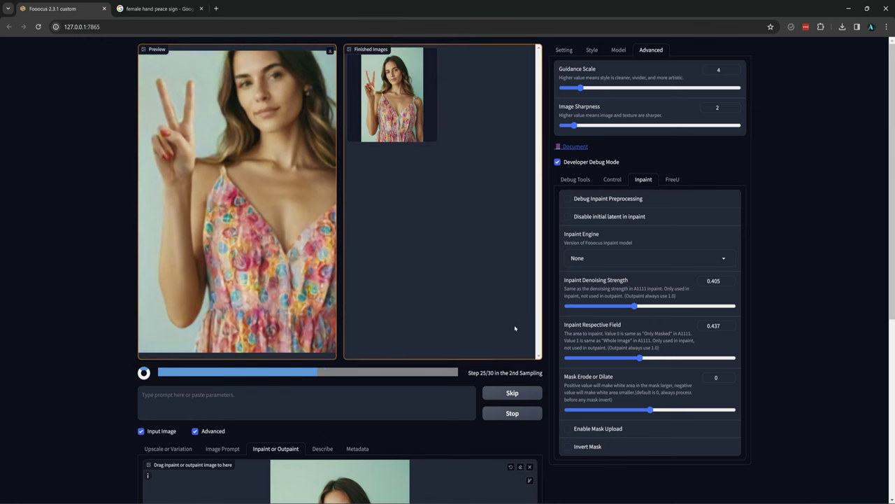
Go through the generated portraits enlarged and examine the inpainted hand and wrist up close
{"action": "left_click", "coordinate": [393, 189]}
{"action": "left_click", "coordinate": [879, 263]}
{"action": "left_click", "coordinate": [878, 264]}
{"action": "left_click", "coordinate": [872, 52]}
{"action": "scroll", "coordinate": [334, 336], "scroll_direction": "down", "scroll_amount": 5}
{"action": "scroll", "coordinate": [334, 384], "scroll_direction": "up", "scroll_amount": 4}
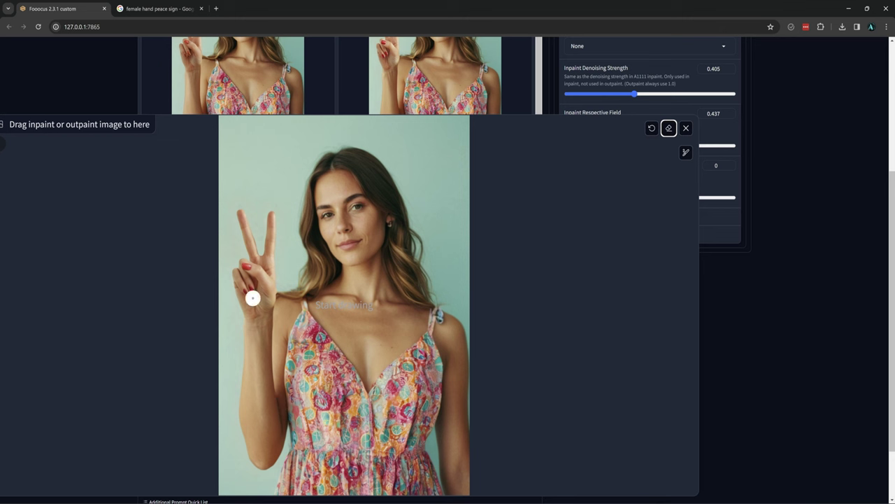
{"action": "scroll", "coordinate": [237, 258], "scroll_direction": "up", "scroll_amount": 5}
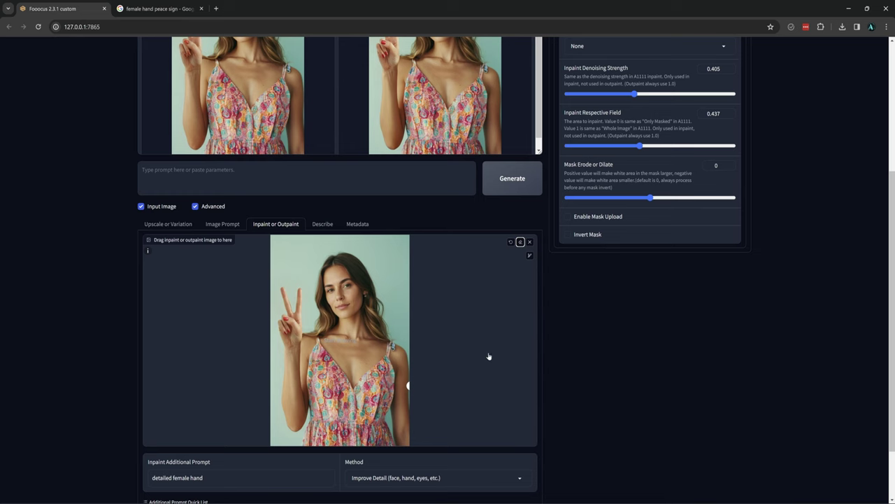
{"action": "scroll", "coordinate": [489, 356], "scroll_direction": "up", "scroll_amount": 5}
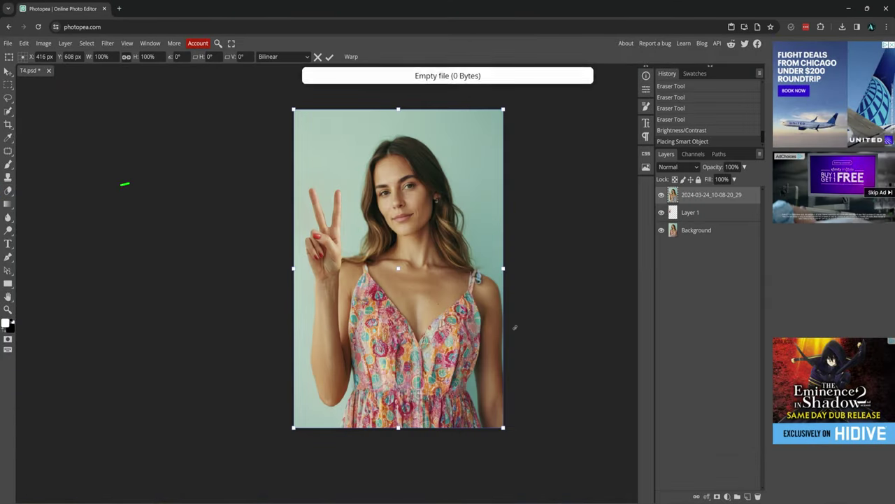
In Photopea, rasterize the placed portrait layer and soften the hand's edges with the Blur Tool at 14% strength
{"action": "right_click", "coordinate": [8, 217]}
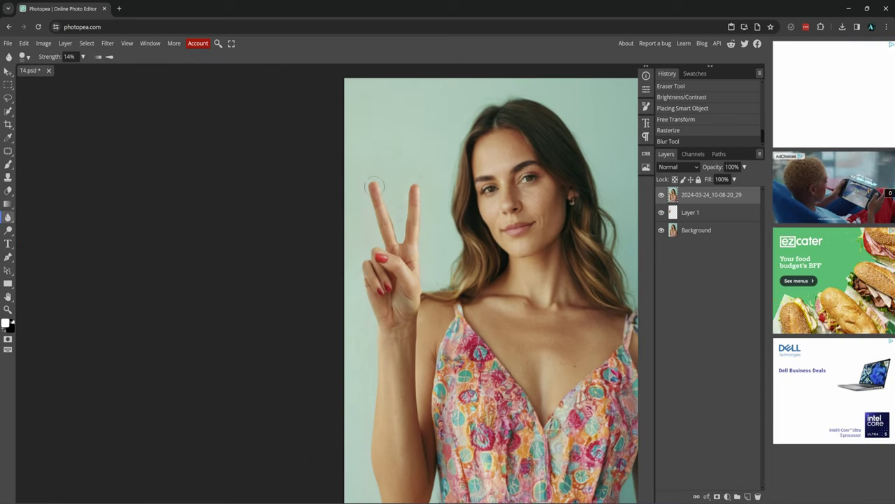
{"action": "mouse_move", "coordinate": [374, 186]}
{"action": "left_mouse_down"}
{"action": "mouse_move", "coordinate": [414, 242]}
{"action": "mouse_move", "coordinate": [414, 308]}
{"action": "left_mouse_up"}
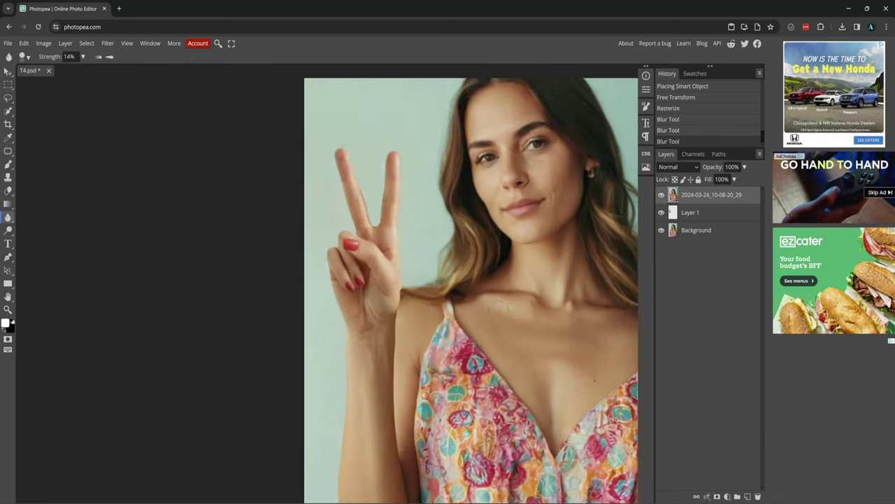
{"action": "scroll", "coordinate": [501, 308], "scroll_direction": "up", "scroll_amount": 1}
{"action": "scroll", "coordinate": [503, 301], "scroll_direction": "up", "scroll_amount": 2}
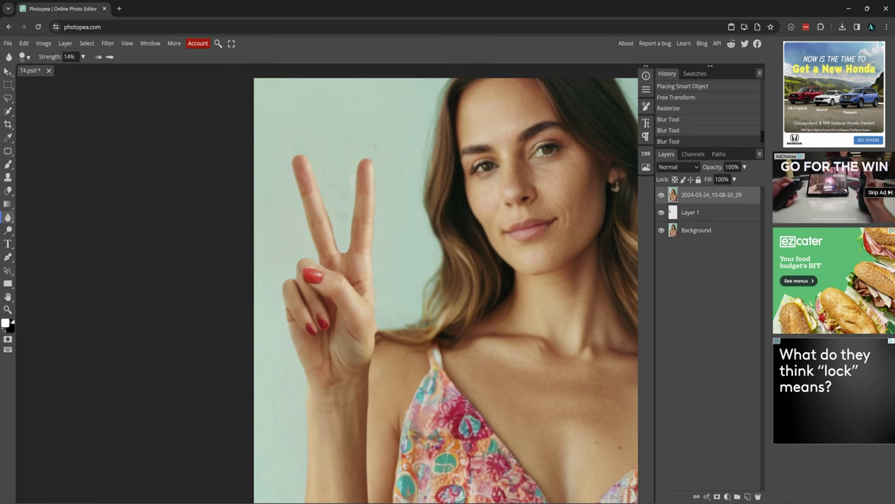
{"action": "scroll", "coordinate": [461, 290], "scroll_direction": "down", "scroll_amount": 1}
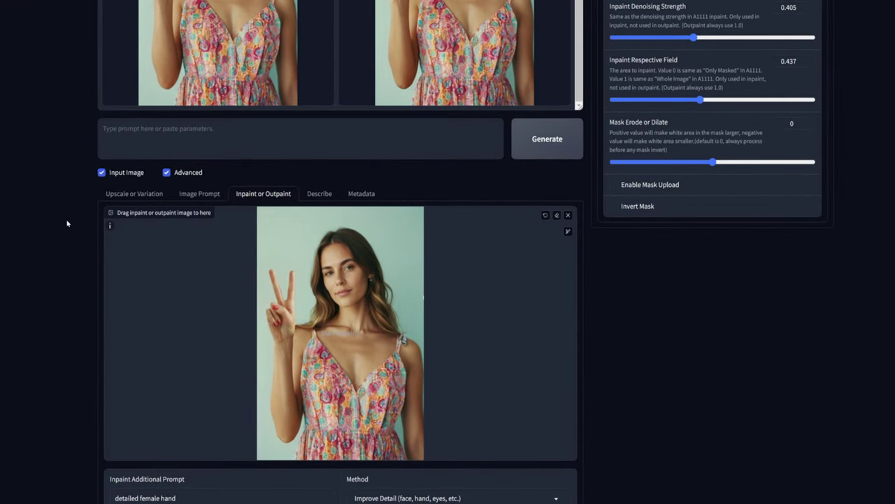
In Fooocus, enable the advanced Image Prompt options and load HU2.png into the first image slot
{"action": "left_click", "coordinate": [200, 194]}
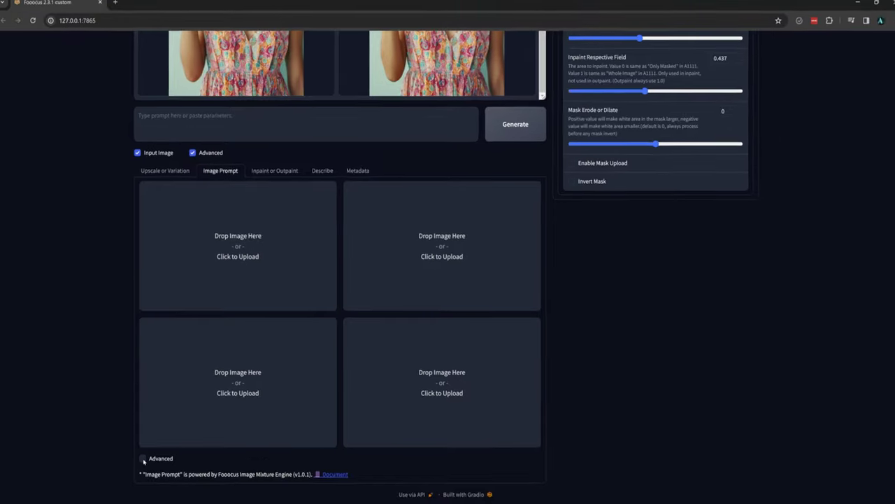
{"action": "left_click", "coordinate": [144, 459]}
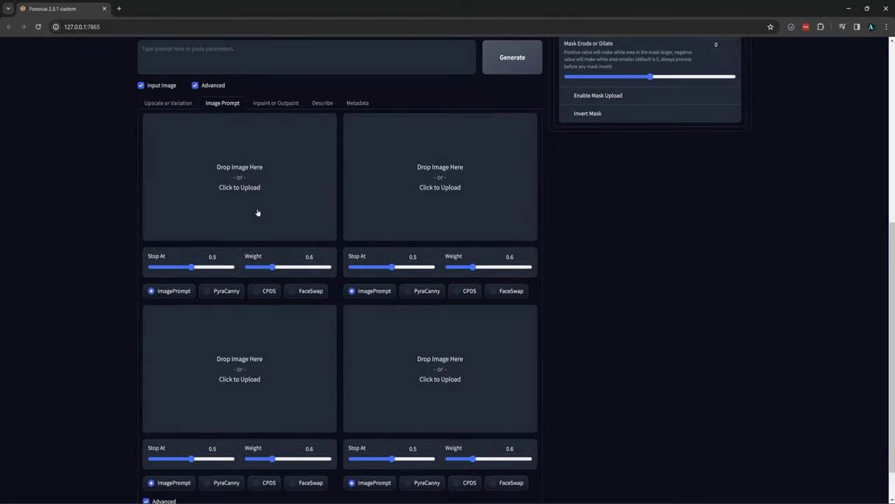
{"action": "left_click", "coordinate": [258, 212]}
{"action": "left_click", "coordinate": [606, 74]}
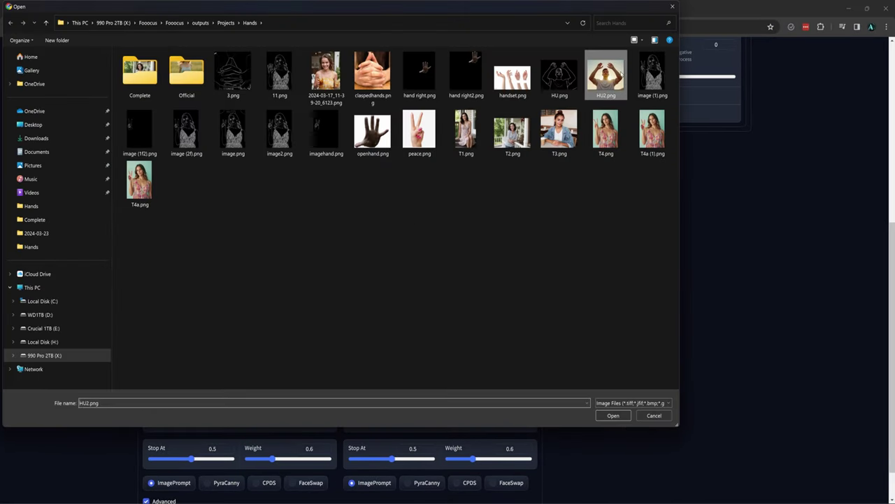
{"action": "left_click", "coordinate": [614, 415]}
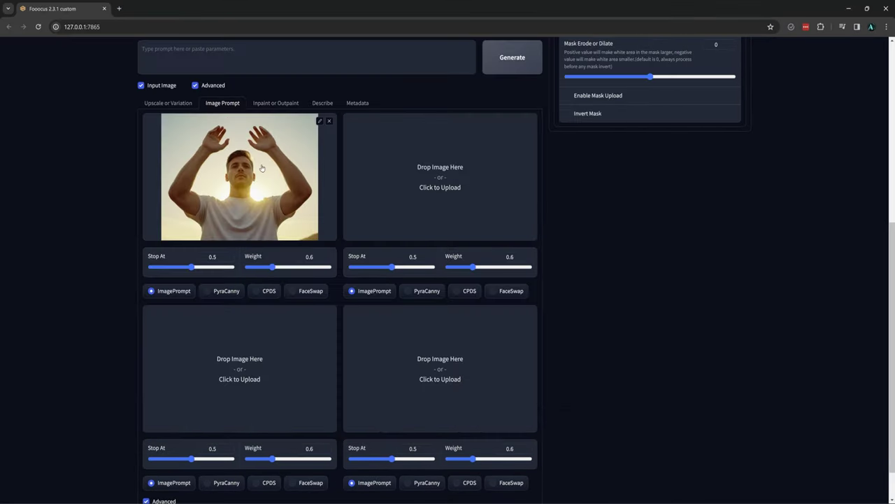
Set the HU2.png image prompt to PyraCanny and generate its outline map with Debug Preprocessors enabled
{"action": "scroll", "coordinate": [262, 168], "scroll_direction": "up", "scroll_amount": 2}
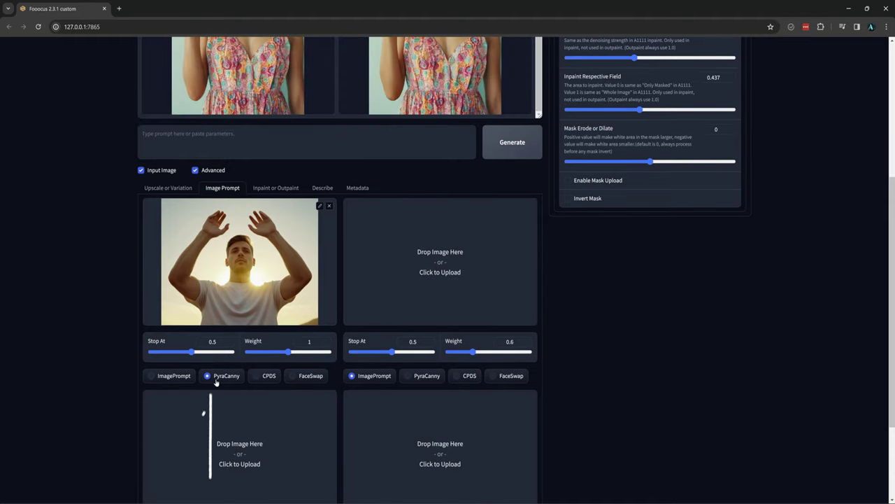
{"action": "scroll", "coordinate": [636, 339], "scroll_direction": "up", "scroll_amount": 4}
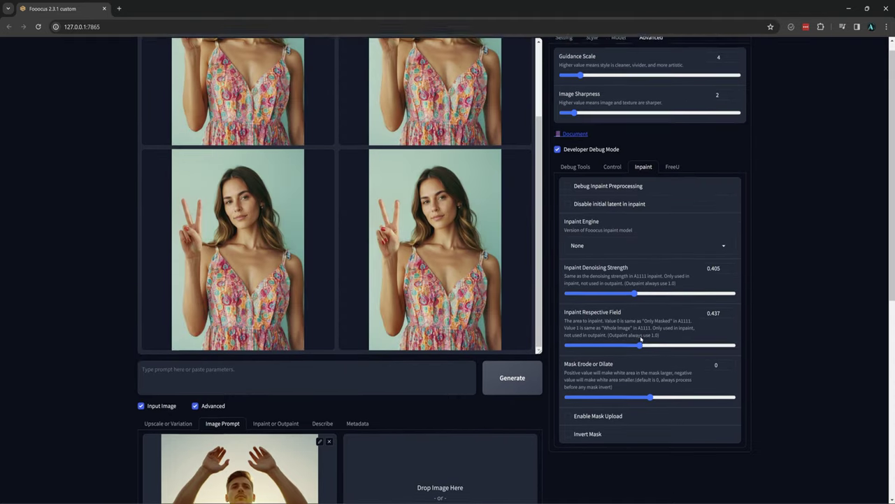
{"action": "left_click", "coordinate": [613, 180]}
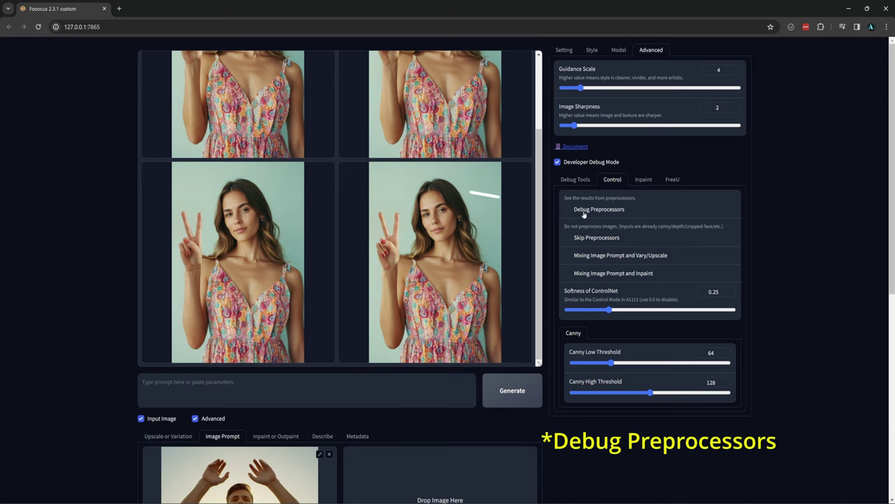
{"action": "left_click", "coordinate": [513, 391]}
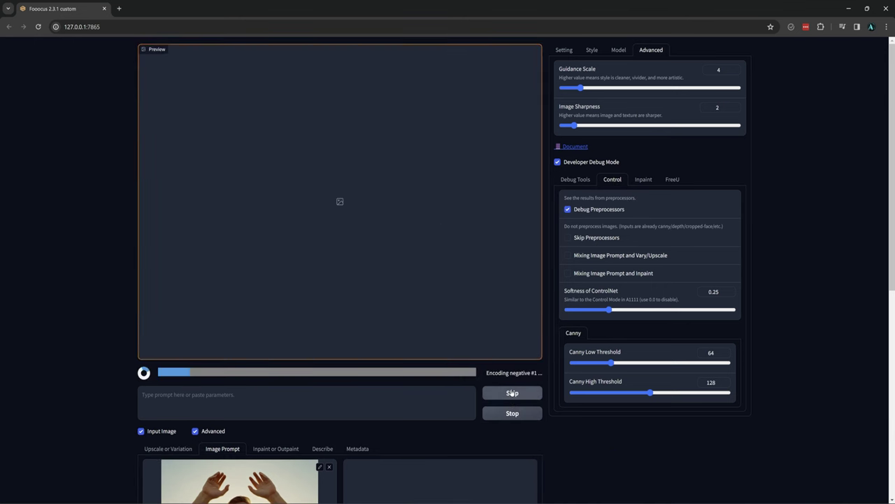
Save the generated outline image to disk and open it in Photopea
{"action": "right_click", "coordinate": [304, 185]}
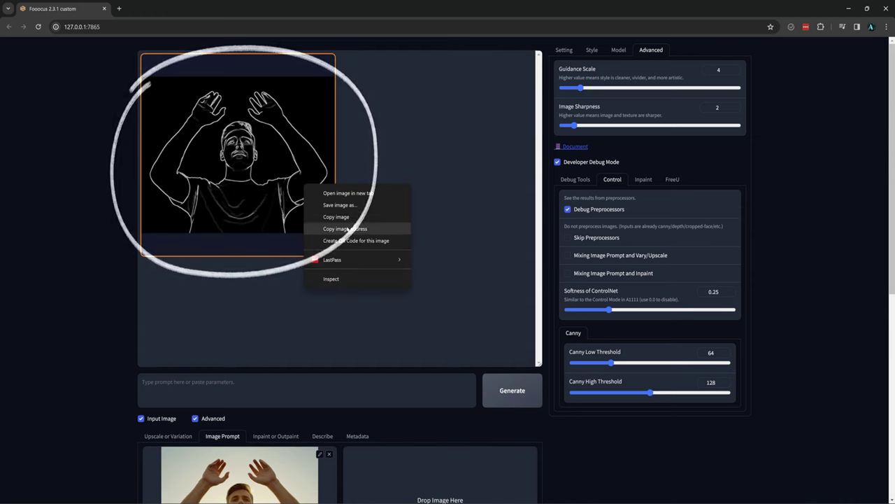
{"action": "left_click", "coordinate": [355, 207]}
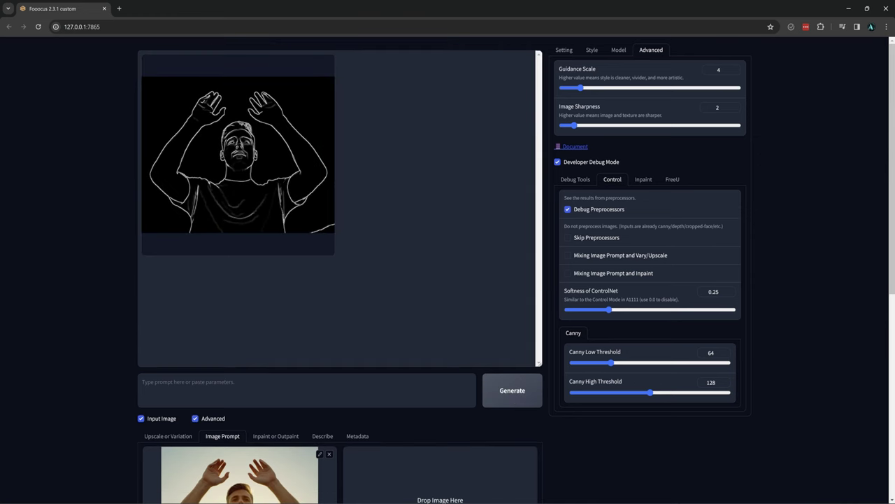
{"action": "left_click", "coordinate": [867, 8]}
{"action": "left_click_drag", "start_coordinate": [468, 198], "coordinate": [308, 224]}
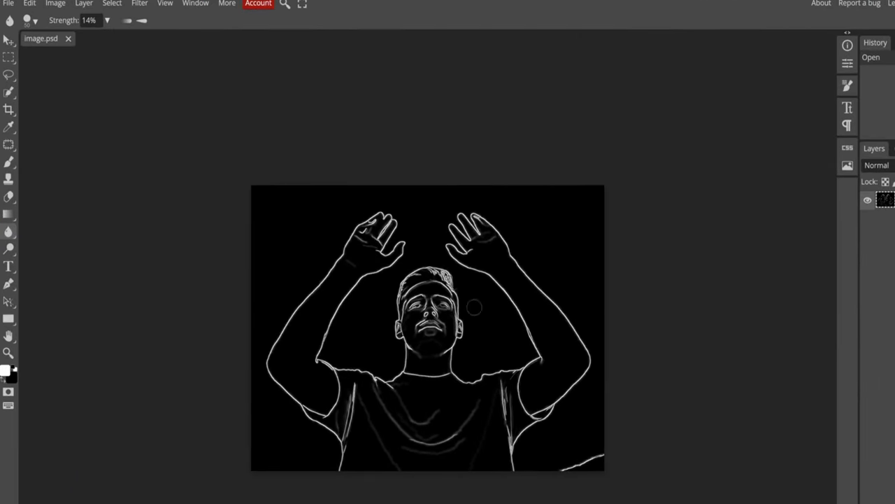
Paint out the malformed upper fingers of the left-hand side hand with a black 15 px brush
{"action": "scroll", "coordinate": [474, 306], "scroll_direction": "up", "scroll_amount": 5}
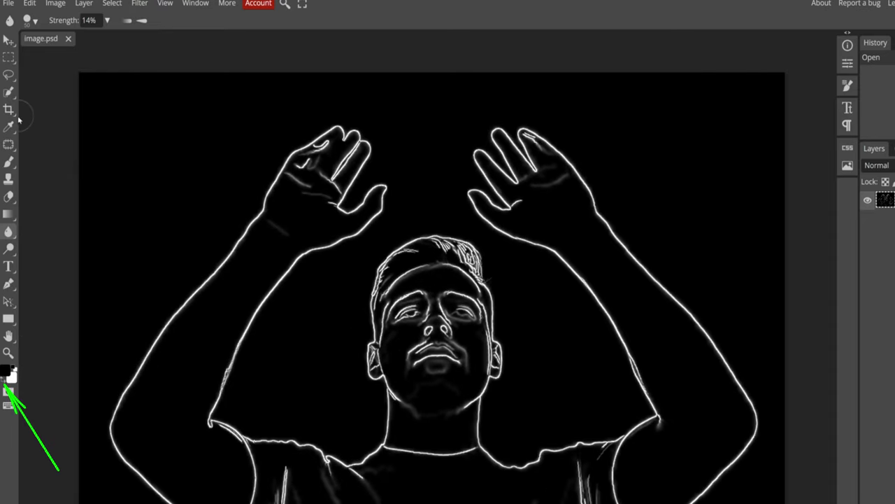
{"action": "left_click", "coordinate": [8, 162]}
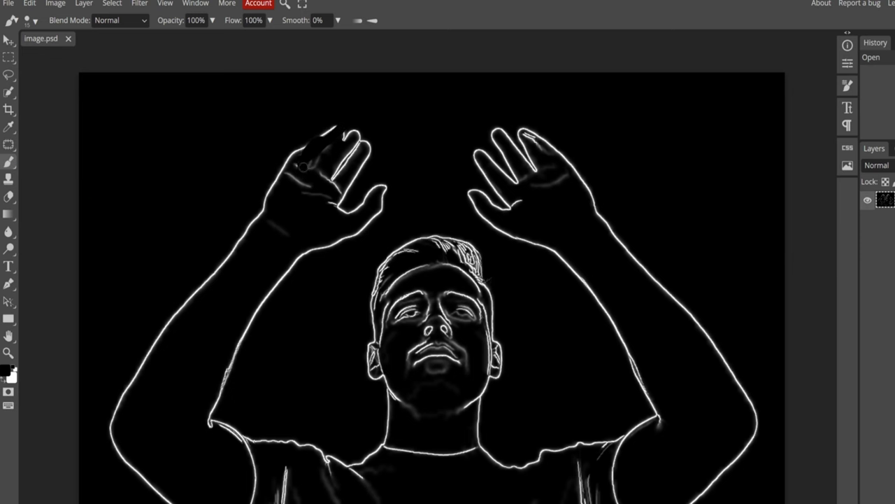
{"action": "mouse_move", "coordinate": [304, 166]}
{"action": "left_mouse_down"}
{"action": "mouse_move", "coordinate": [340, 138]}
{"action": "mouse_move", "coordinate": [319, 148]}
{"action": "mouse_move", "coordinate": [371, 131]}
{"action": "mouse_move", "coordinate": [327, 139]}
{"action": "left_mouse_up"}
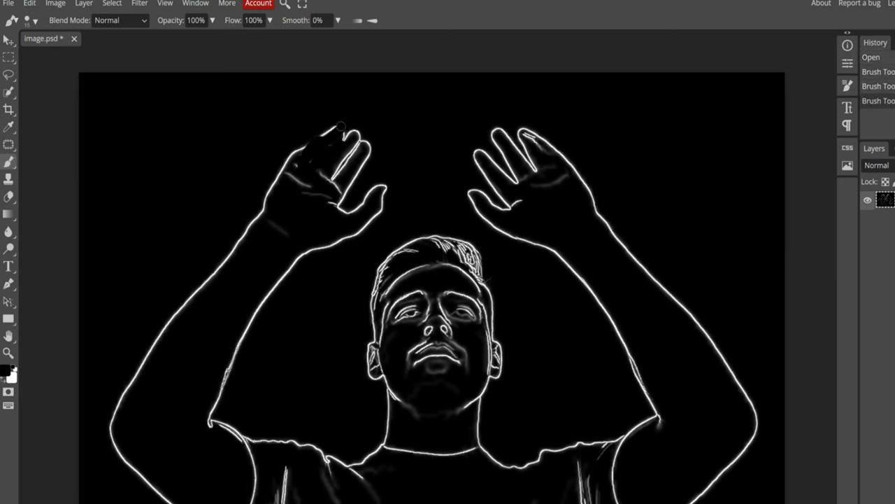
{"action": "left_click", "coordinate": [328, 131]}
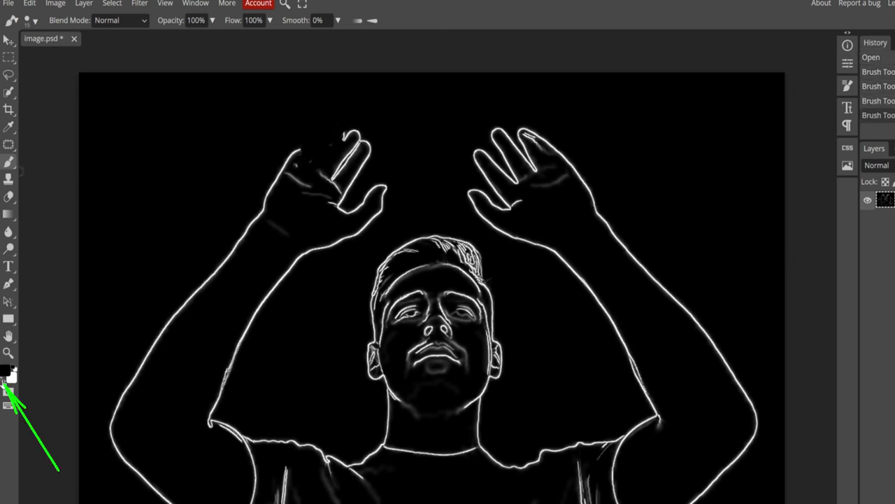
Redraw the missing finger outlines on the same hand with a thinner white brush
{"action": "left_click", "coordinate": [36, 22]}
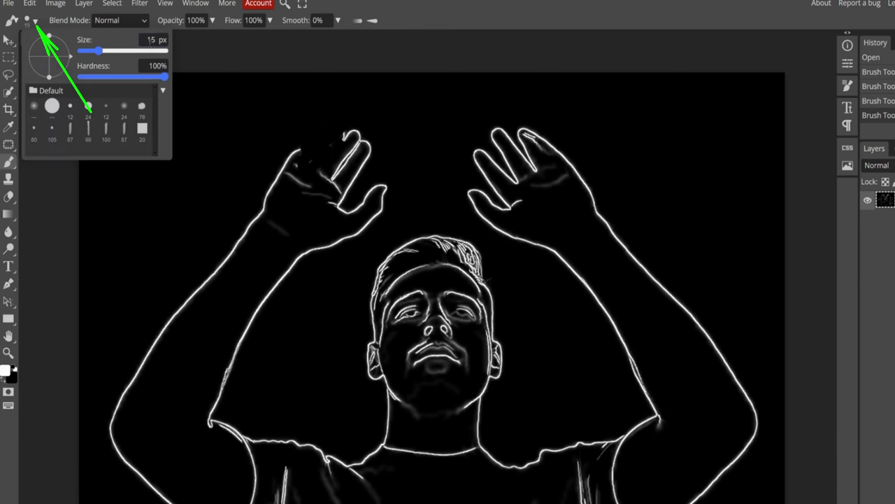
{"action": "key", "text": "BackSpace"}
{"action": "key", "text": "Return"}
{"action": "scroll", "coordinate": [308, 149], "scroll_direction": "up", "scroll_amount": 5}
{"action": "mouse_move", "coordinate": [389, 117]}
{"action": "left_mouse_down"}
{"action": "mouse_move", "coordinate": [333, 199]}
{"action": "mouse_move", "coordinate": [303, 189]}
{"action": "left_mouse_up"}
{"action": "mouse_move", "coordinate": [345, 113]}
{"action": "left_mouse_down"}
{"action": "mouse_move", "coordinate": [353, 126]}
{"action": "mouse_move", "coordinate": [267, 179]}
{"action": "left_mouse_up"}
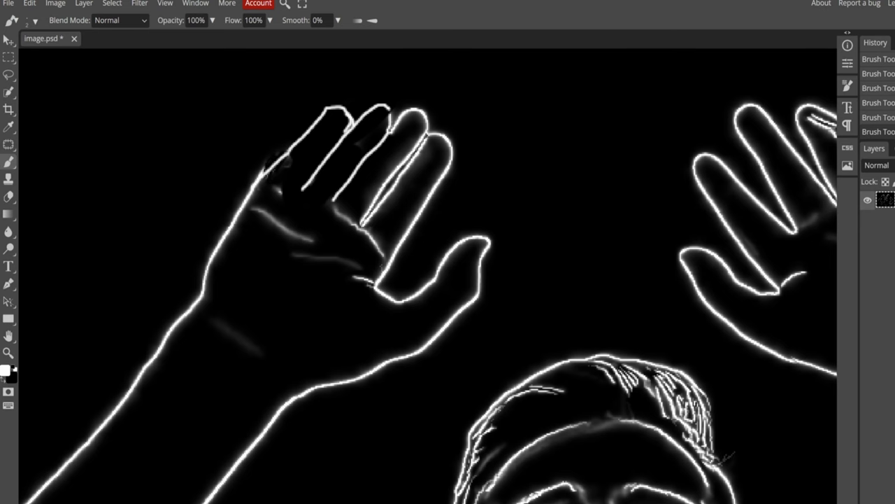
Paint out the flawed fingertip lines of the other hand with a black 16 px brush
{"action": "scroll", "coordinate": [456, 192], "scroll_direction": "down", "scroll_amount": 2}
{"action": "left_click_drag", "start_coordinate": [812, 315], "coordinate": [553, 354]}
{"action": "scroll", "coordinate": [546, 210], "scroll_direction": "up", "scroll_amount": 4}
{"action": "left_click", "coordinate": [3, 378]}
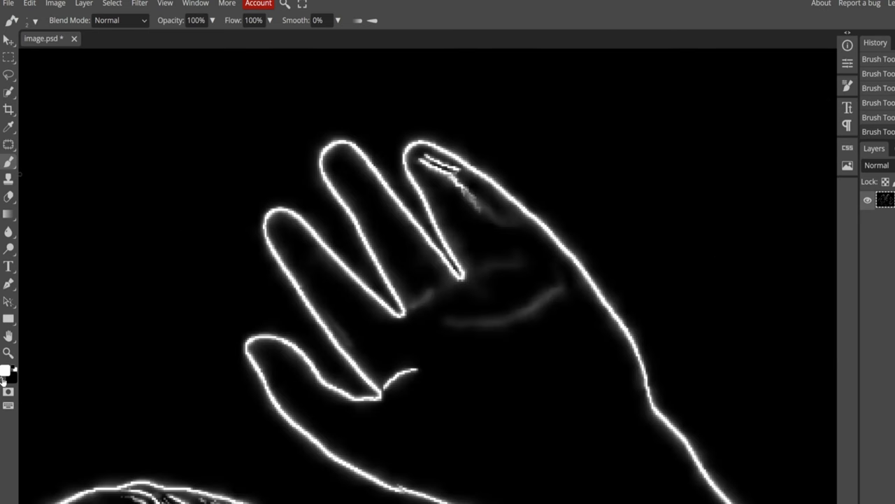
{"action": "left_click", "coordinate": [33, 21]}
{"action": "type", "text": "16"}
{"action": "mouse_move", "coordinate": [426, 157]}
{"action": "left_mouse_down"}
{"action": "mouse_move", "coordinate": [458, 184]}
{"action": "mouse_move", "coordinate": [448, 213]}
{"action": "left_mouse_up"}
Redraw the two outer fingers of that hand with a white 2 px brush, undoing the unsuccessful strokes
{"action": "left_click", "coordinate": [34, 21]}
{"action": "type", "text": "2"}
{"action": "left_click", "coordinate": [3, 378]}
{"action": "mouse_move", "coordinate": [455, 254]}
{"action": "left_mouse_down"}
{"action": "mouse_move", "coordinate": [401, 150]}
{"action": "mouse_move", "coordinate": [430, 217]}
{"action": "mouse_move", "coordinate": [467, 218]}
{"action": "mouse_move", "coordinate": [502, 259]}
{"action": "left_mouse_up"}
{"action": "key", "text": "ctrl+z"}
{"action": "key", "text": "ctrl+z"}
{"action": "mouse_move", "coordinate": [456, 257]}
{"action": "left_mouse_down"}
{"action": "mouse_move", "coordinate": [435, 230]}
{"action": "mouse_move", "coordinate": [459, 198]}
{"action": "mouse_move", "coordinate": [454, 141]}
{"action": "mouse_move", "coordinate": [517, 207]}
{"action": "left_mouse_up"}
Clean up stray lines around the redrawn outer fingers with a black 8 px brush
{"action": "key", "text": "x"}
{"action": "left_click", "coordinate": [33, 21]}
{"action": "type", "text": "8"}
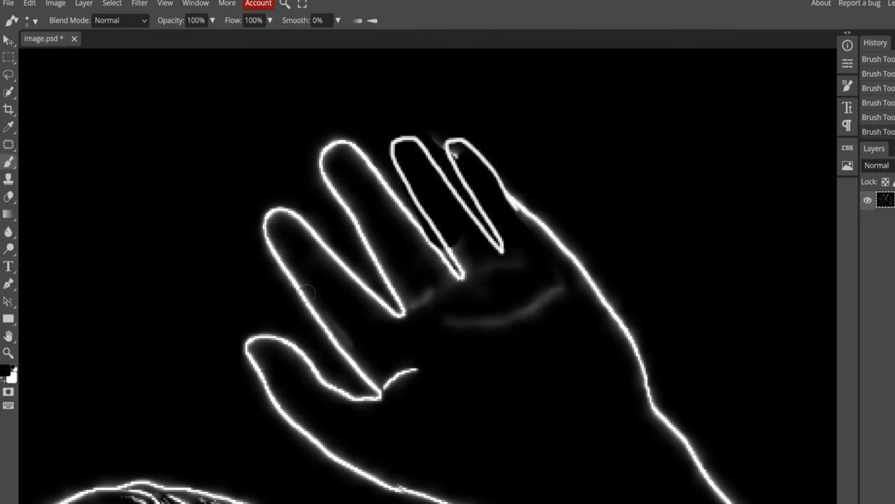
{"action": "left_click_drag", "start_coordinate": [467, 161], "coordinate": [517, 213]}
With a white 2 px brush, draw arcs with rays in both upper image corners and handwrite "Hello!" between the hands
{"action": "left_click", "coordinate": [33, 21]}
{"action": "type", "text": "2x"}
{"action": "scroll", "coordinate": [550, 229], "scroll_direction": "down", "scroll_amount": 4}
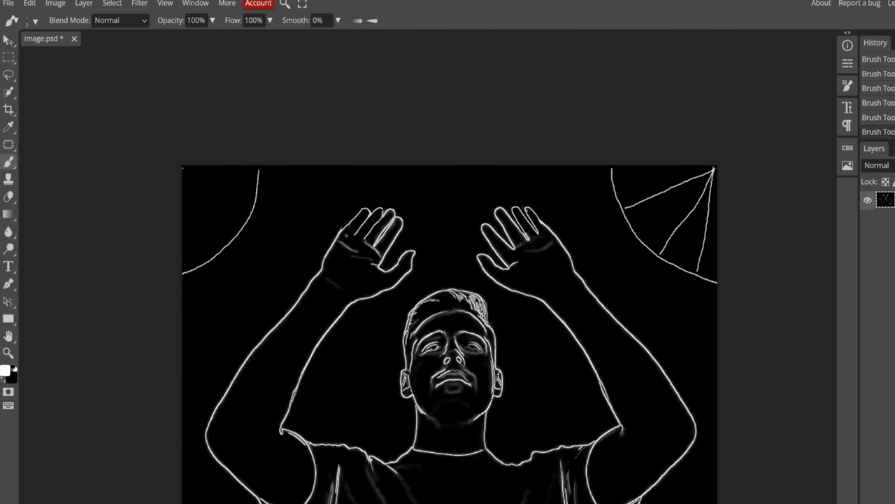
{"action": "scroll", "coordinate": [391, 190], "scroll_direction": "up", "scroll_amount": 3}
{"action": "left_click_drag", "start_coordinate": [383, 156], "coordinate": [382, 189]}
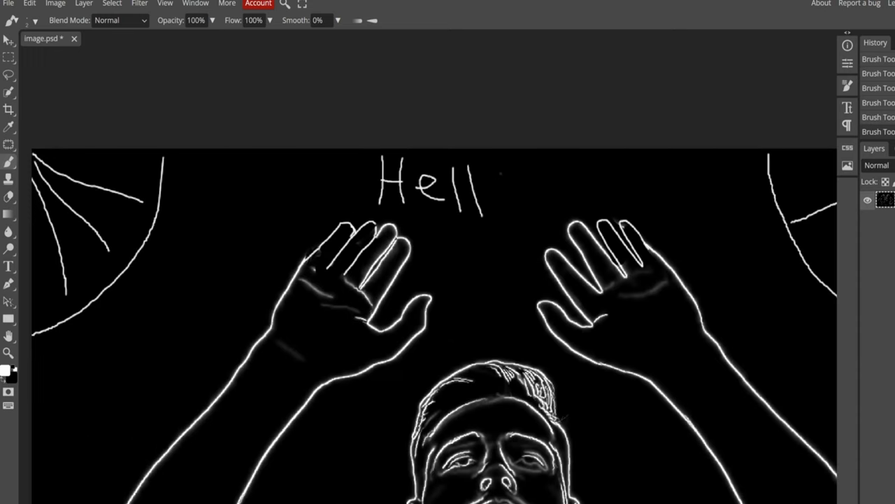
Export the edited outline as a 1152 × 896 px PNG at 100% quality
{"action": "scroll", "coordinate": [553, 256], "scroll_direction": "down", "scroll_amount": 3}
{"action": "left_click", "coordinate": [9, 5]}
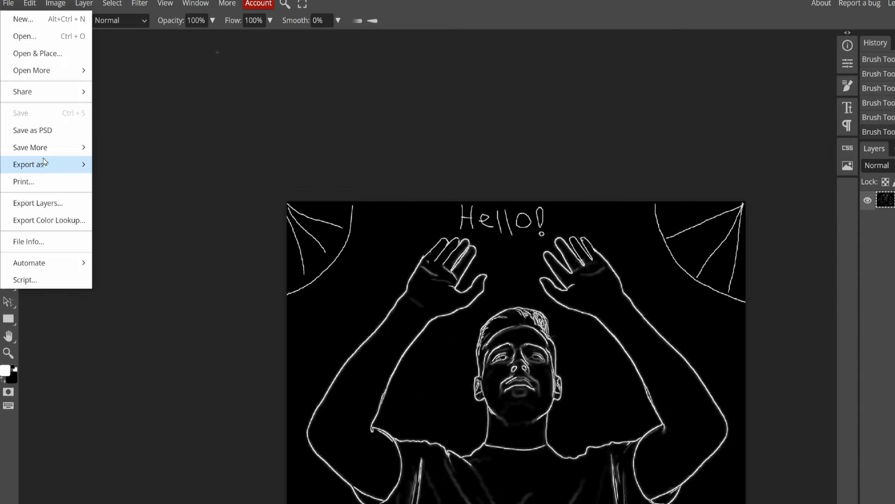
{"action": "mouse_move", "coordinate": [46, 164]}
{"action": "left_click", "coordinate": [126, 168]}
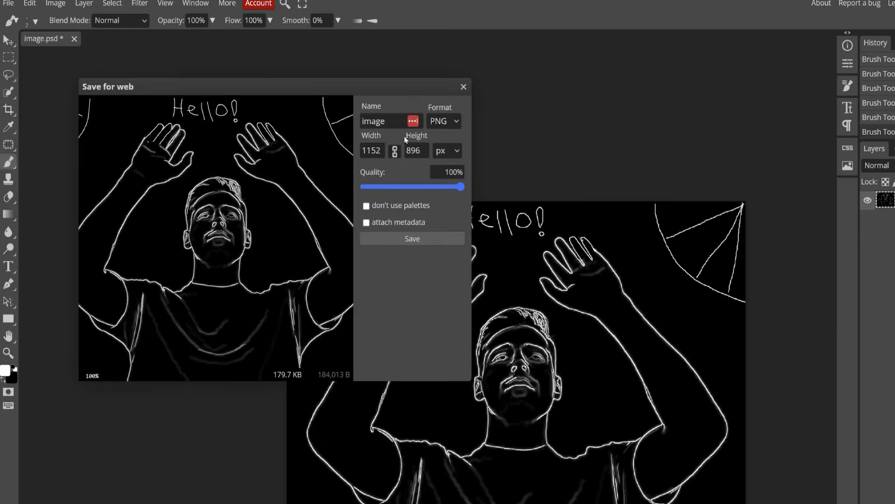
{"action": "left_click", "coordinate": [424, 238]}
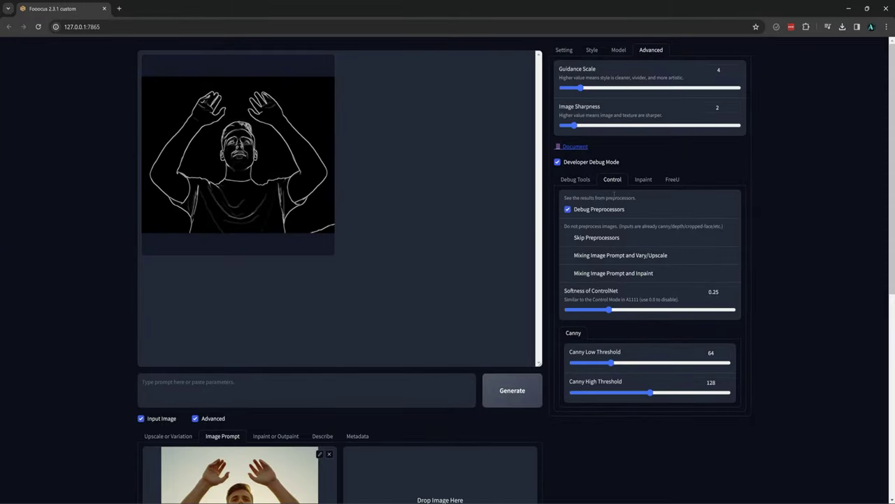
In Fooocus, replace the first image prompt with the edited outline imageb.png
{"action": "scroll", "coordinate": [310, 384], "scroll_direction": "down", "scroll_amount": 2}
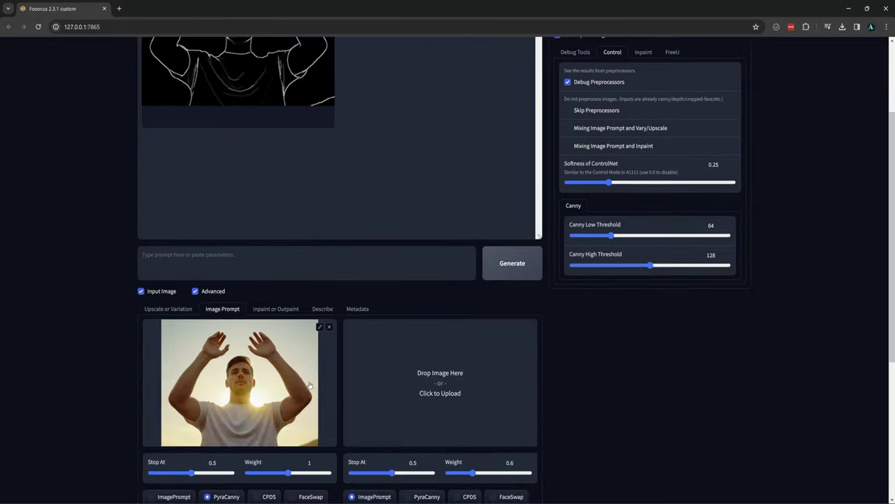
{"action": "left_click", "coordinate": [330, 327]}
{"action": "left_click", "coordinate": [300, 361]}
{"action": "left_click", "coordinate": [326, 131]}
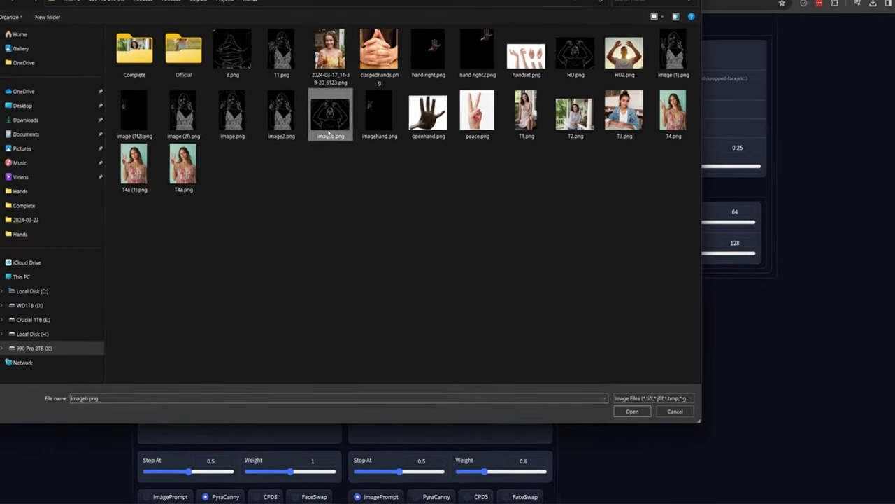
{"action": "left_click", "coordinate": [621, 416]}
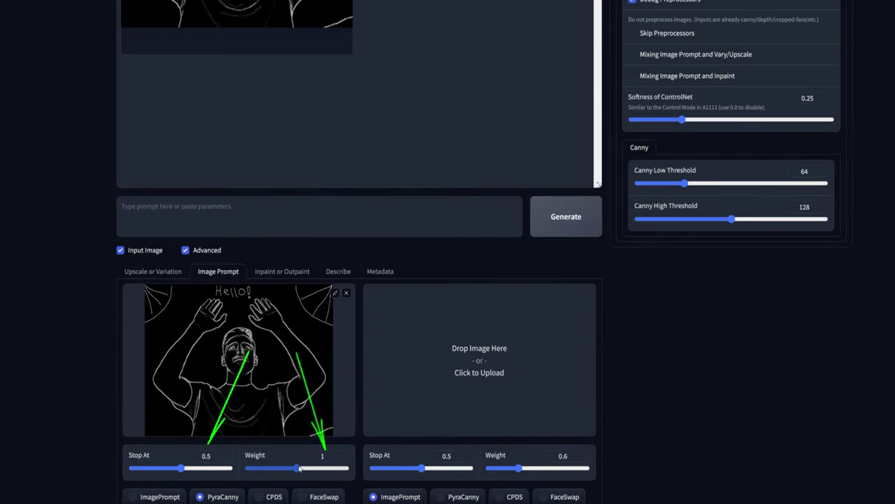
Disable Debug Preprocessors and generate with the prompt "A man with his hands up, hello text on the wall written in paint."
{"action": "scroll", "coordinate": [233, 458], "scroll_direction": "down", "scroll_amount": 1}
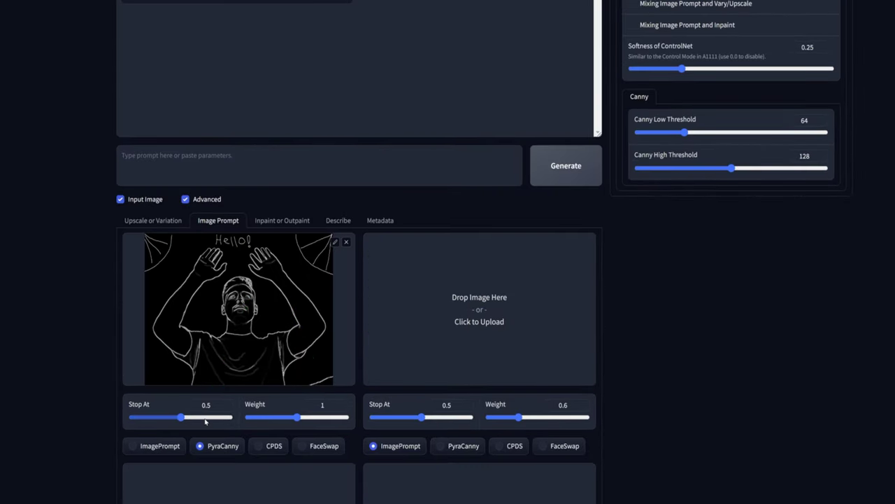
{"action": "scroll", "coordinate": [670, 80], "scroll_direction": "up", "scroll_amount": 3}
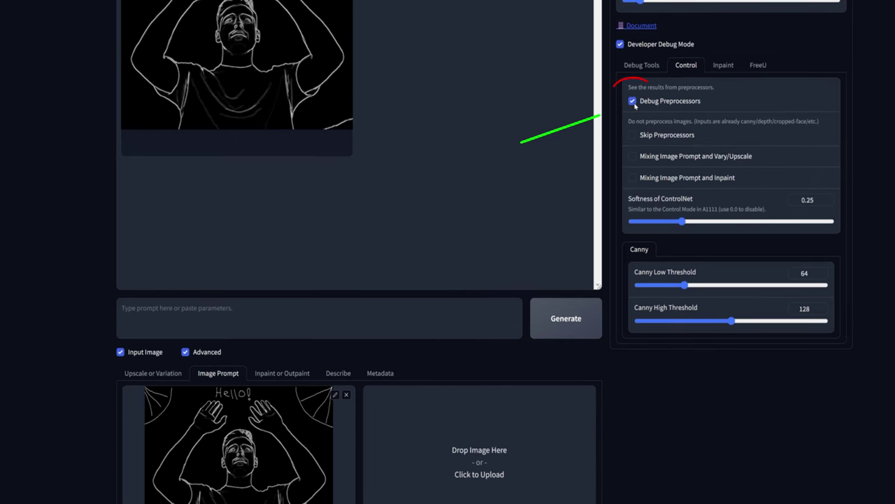
{"action": "left_click", "coordinate": [441, 304]}
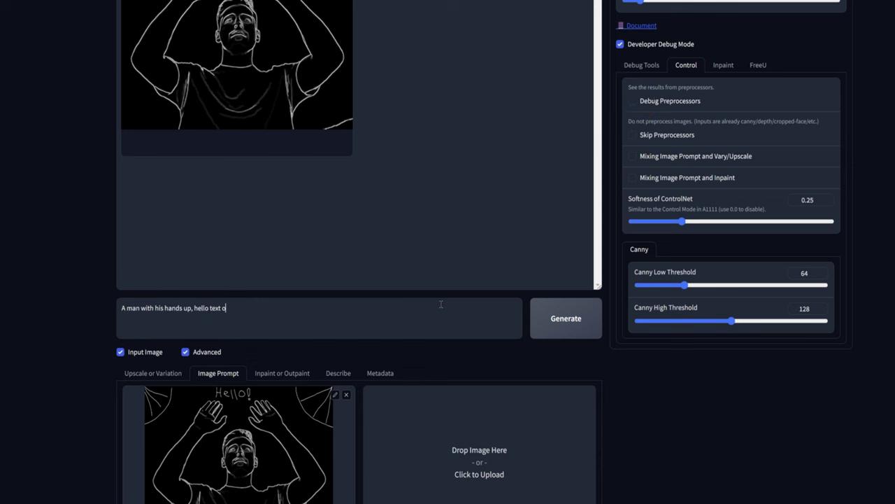
{"action": "type", "text": "en in paint."}
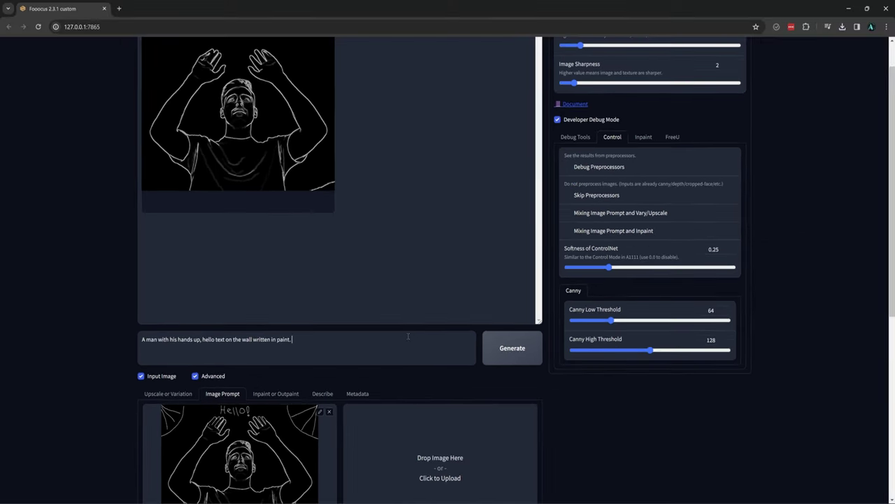
{"action": "key", "text": "ctrl+Return"}
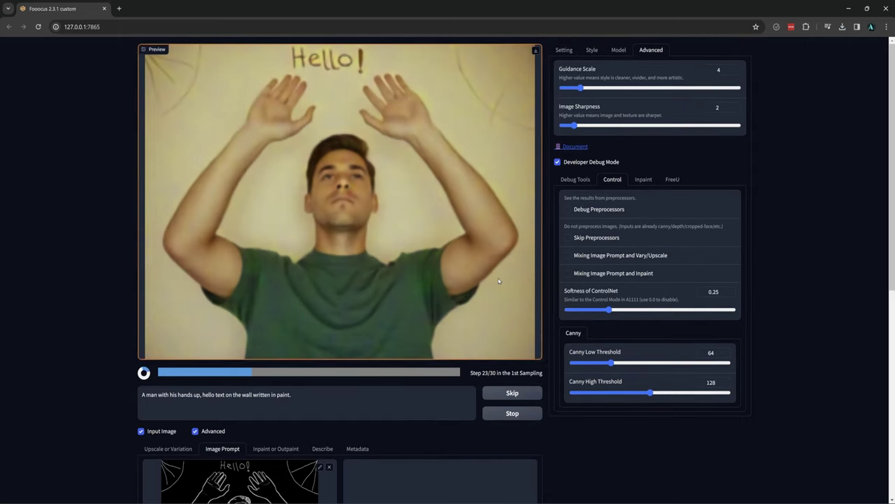
{"action": "scroll", "coordinate": [296, 384], "scroll_direction": "down", "scroll_amount": 1}
{"action": "scroll", "coordinate": [296, 385], "scroll_direction": "up", "scroll_amount": 2}
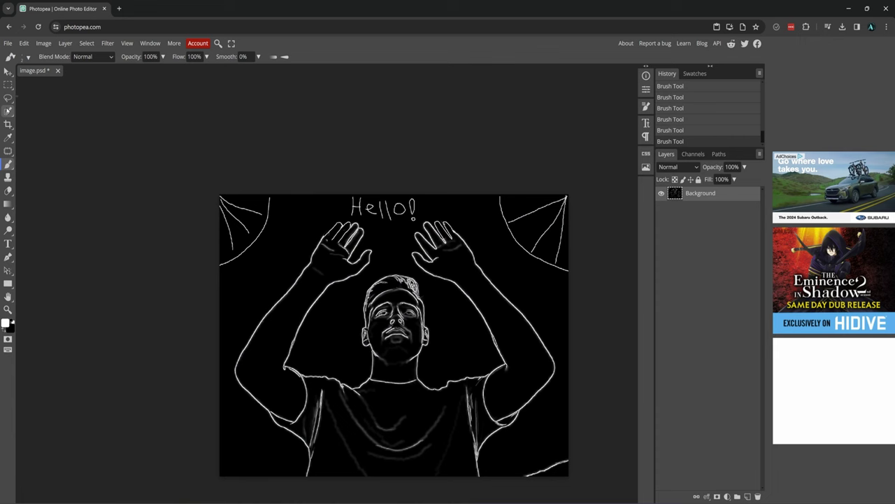
In Photopea, paint over everything except the two hands with an enlarged black brush
{"action": "left_click", "coordinate": [8, 165]}
{"action": "left_click", "coordinate": [28, 57]}
{"action": "left_click_drag", "start_coordinate": [66, 80], "coordinate": [91, 82]}
{"action": "left_click", "coordinate": [12, 323]}
{"action": "left_click_drag", "start_coordinate": [263, 205], "coordinate": [226, 226]}
{"action": "mouse_move", "coordinate": [285, 280]}
{"action": "left_mouse_down"}
{"action": "mouse_move", "coordinate": [326, 298]}
{"action": "mouse_move", "coordinate": [420, 285]}
{"action": "mouse_move", "coordinate": [505, 203]}
{"action": "mouse_move", "coordinate": [540, 234]}
{"action": "mouse_move", "coordinate": [359, 199]}
{"action": "mouse_move", "coordinate": [399, 213]}
{"action": "mouse_move", "coordinate": [496, 288]}
{"action": "mouse_move", "coordinate": [490, 302]}
{"action": "mouse_move", "coordinate": [403, 306]}
{"action": "mouse_move", "coordinate": [372, 331]}
{"action": "mouse_move", "coordinate": [367, 365]}
{"action": "mouse_move", "coordinate": [228, 378]}
{"action": "mouse_move", "coordinate": [313, 305]}
{"action": "mouse_move", "coordinate": [401, 391]}
{"action": "mouse_move", "coordinate": [496, 327]}
{"action": "mouse_move", "coordinate": [472, 383]}
{"action": "mouse_move", "coordinate": [283, 418]}
{"action": "mouse_move", "coordinate": [316, 432]}
{"action": "mouse_move", "coordinate": [314, 462]}
{"action": "mouse_move", "coordinate": [480, 460]}
{"action": "left_mouse_up"}
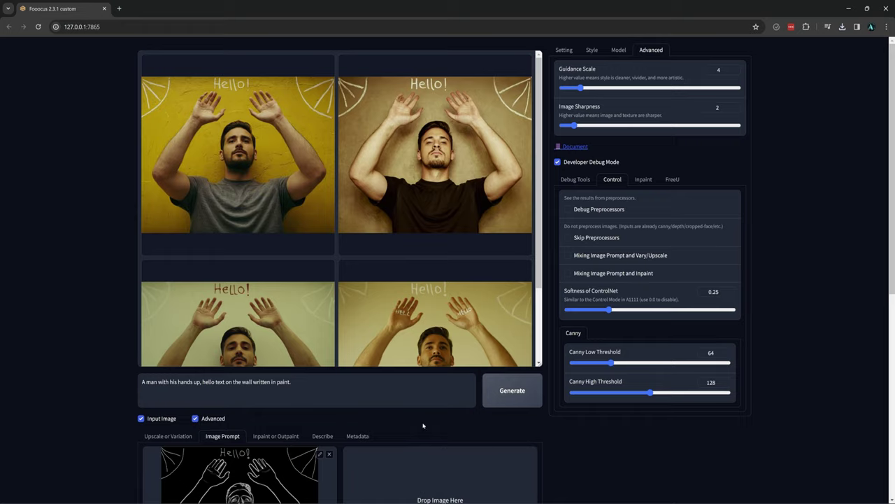
In Fooocus, replace the first image prompt with the hands-only outline, using CPDS with Stop At 0.894
{"action": "scroll", "coordinate": [423, 426], "scroll_direction": "down", "scroll_amount": 2}
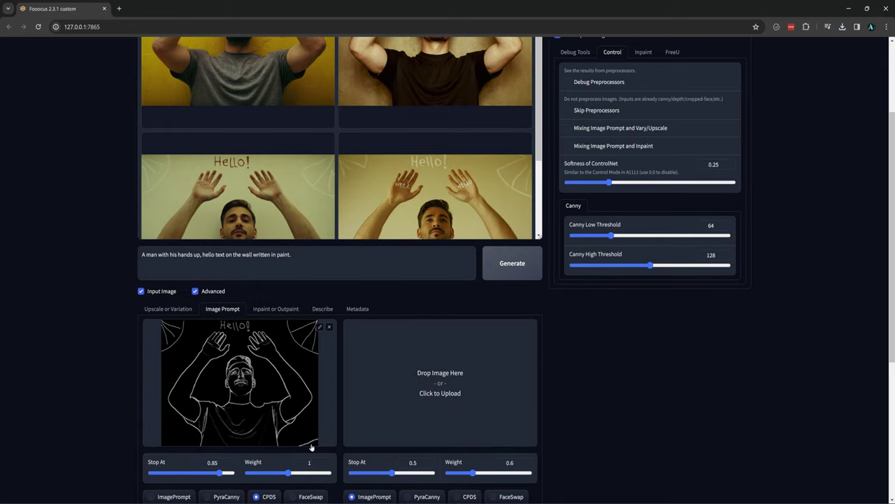
{"action": "left_click", "coordinate": [330, 326]}
{"action": "left_click", "coordinate": [330, 333]}
{"action": "double_click", "coordinate": [373, 133]}
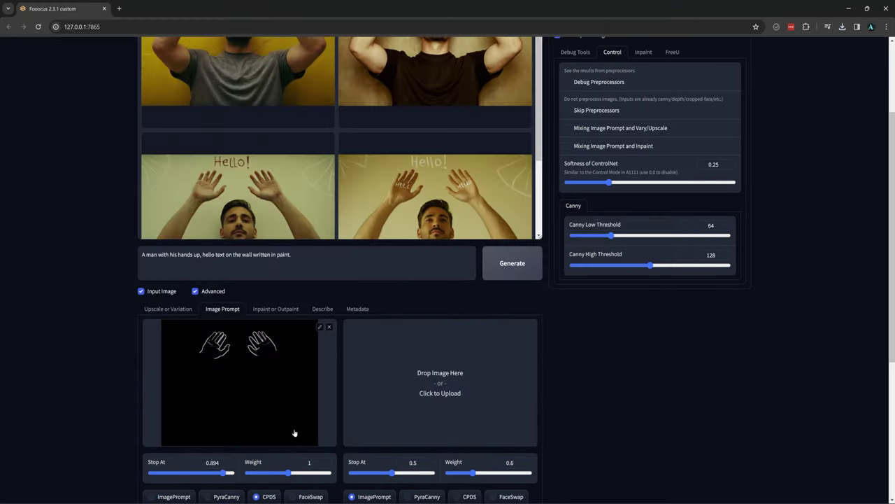
Generate images from the prompt "A man with his hands up, in a field" and enlarge the fourth result
{"action": "type", "text": "field"}
{"action": "left_click", "coordinate": [512, 263]}
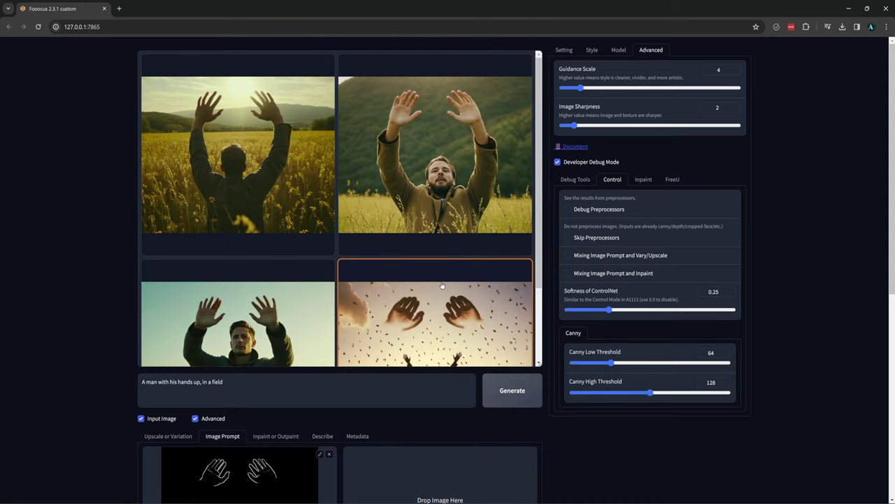
{"action": "left_click", "coordinate": [441, 305]}
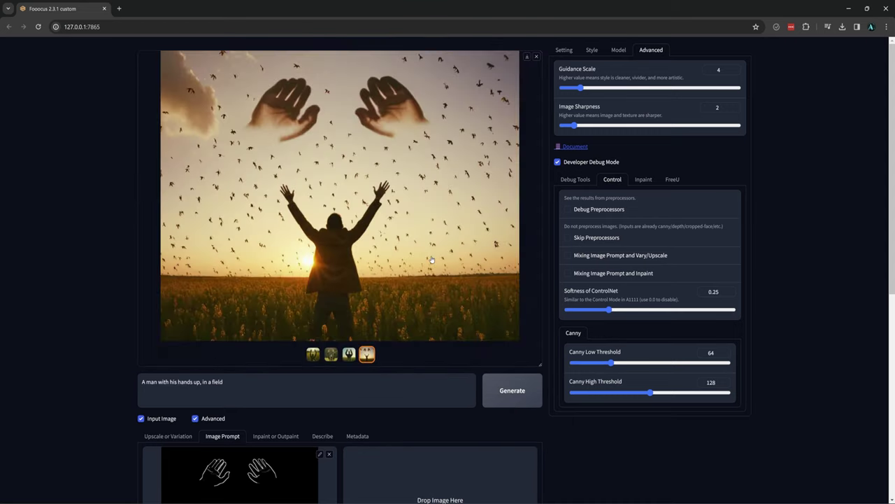